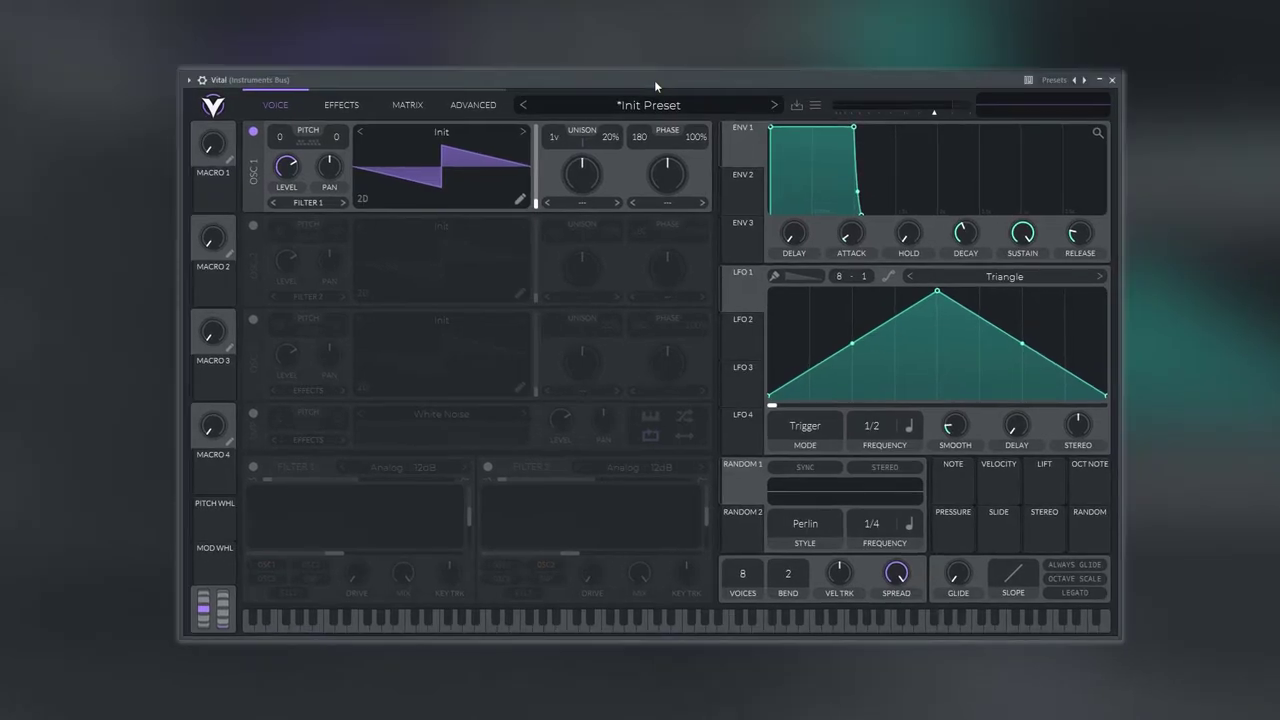
Load the Factory Basic Shapes sine wavetable into oscillator 1 and transpose it to -24
click(443, 133)
click(601, 206)
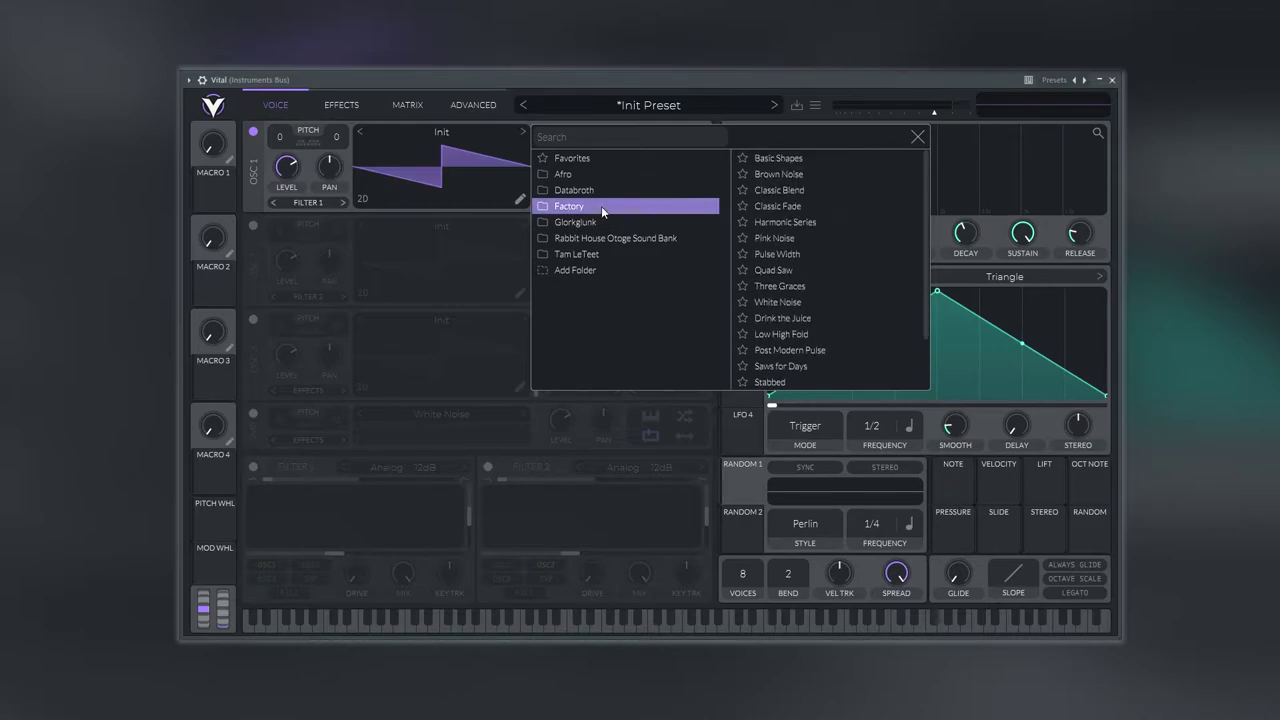
click(790, 158)
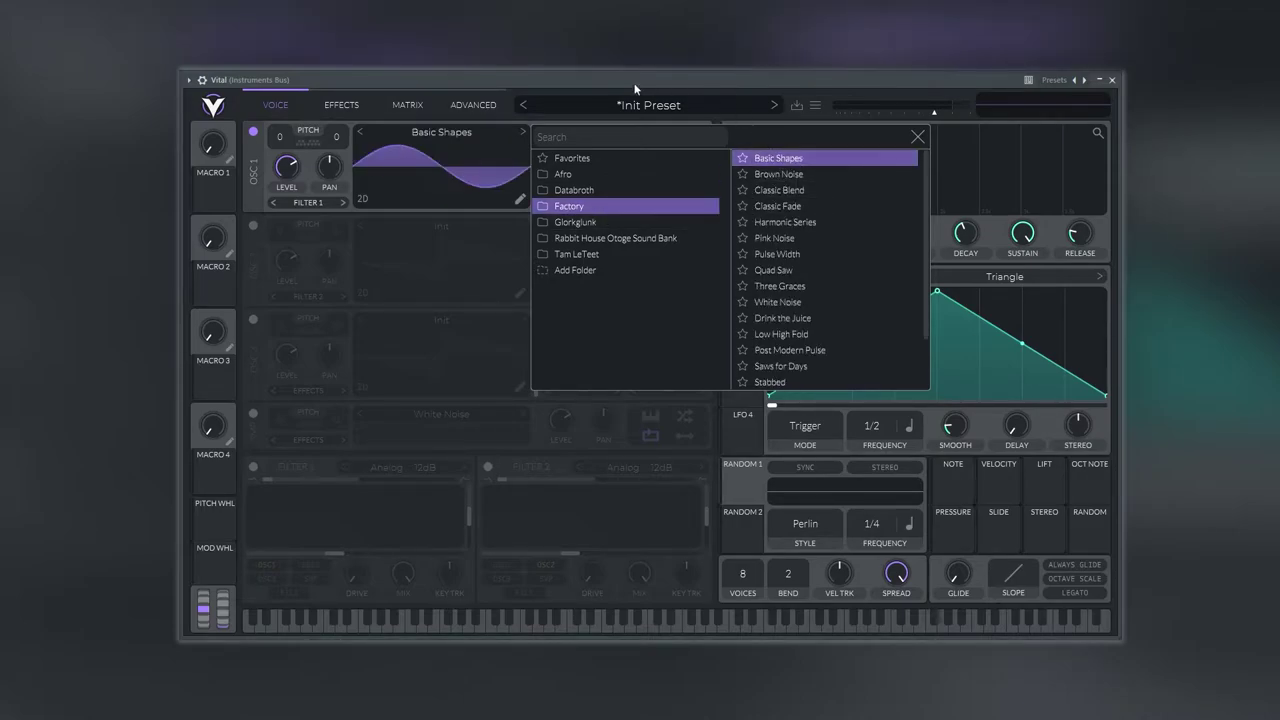
click(499, 134)
mouse_move(534, 205)
mouse_down()
mouse_move(543, 116)
mouse_move(542, 207)
mouse_up()
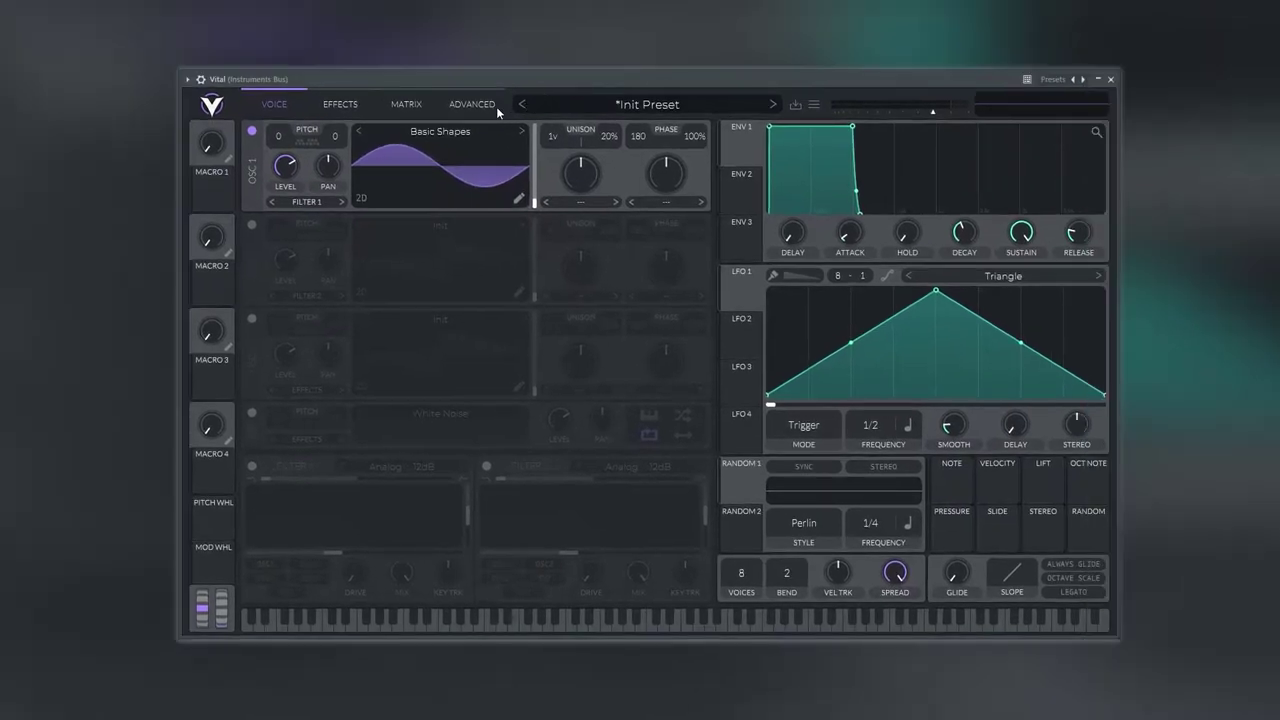
drag(281, 141, 280, 300)
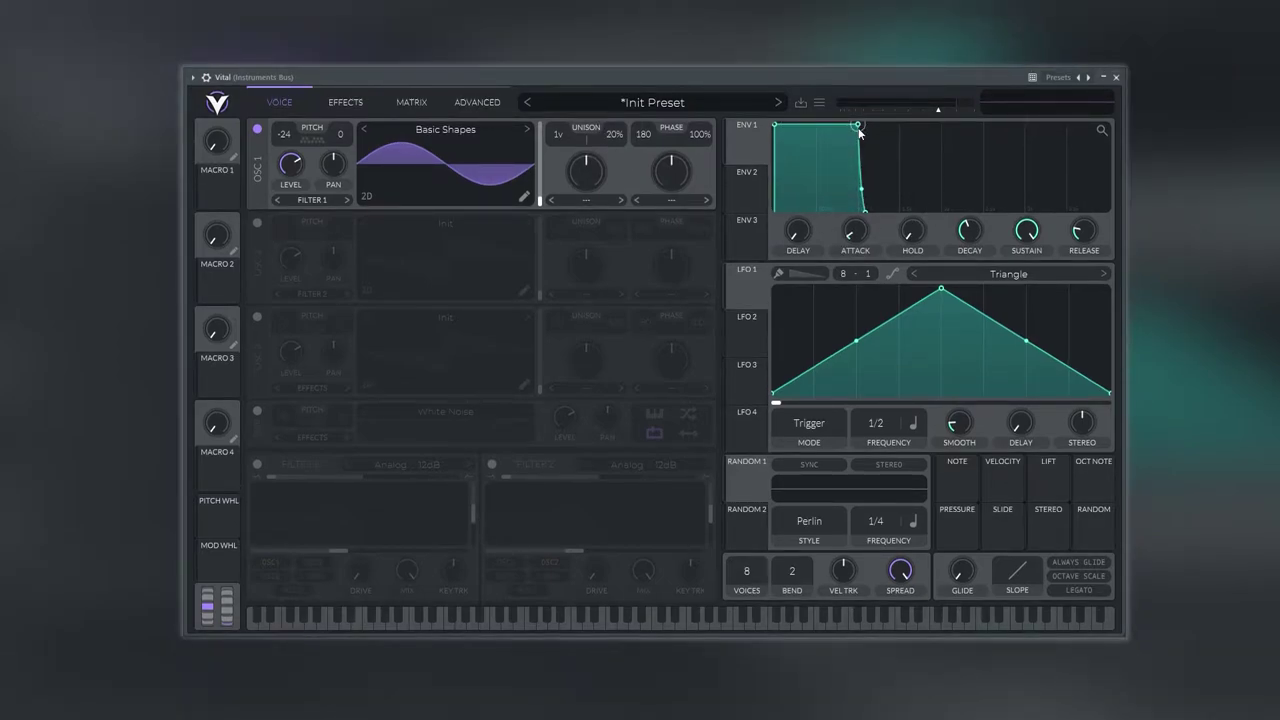
Shape envelope 1 to hold full sustain with a release of about 0.742 seconds
drag(859, 124, 777, 140)
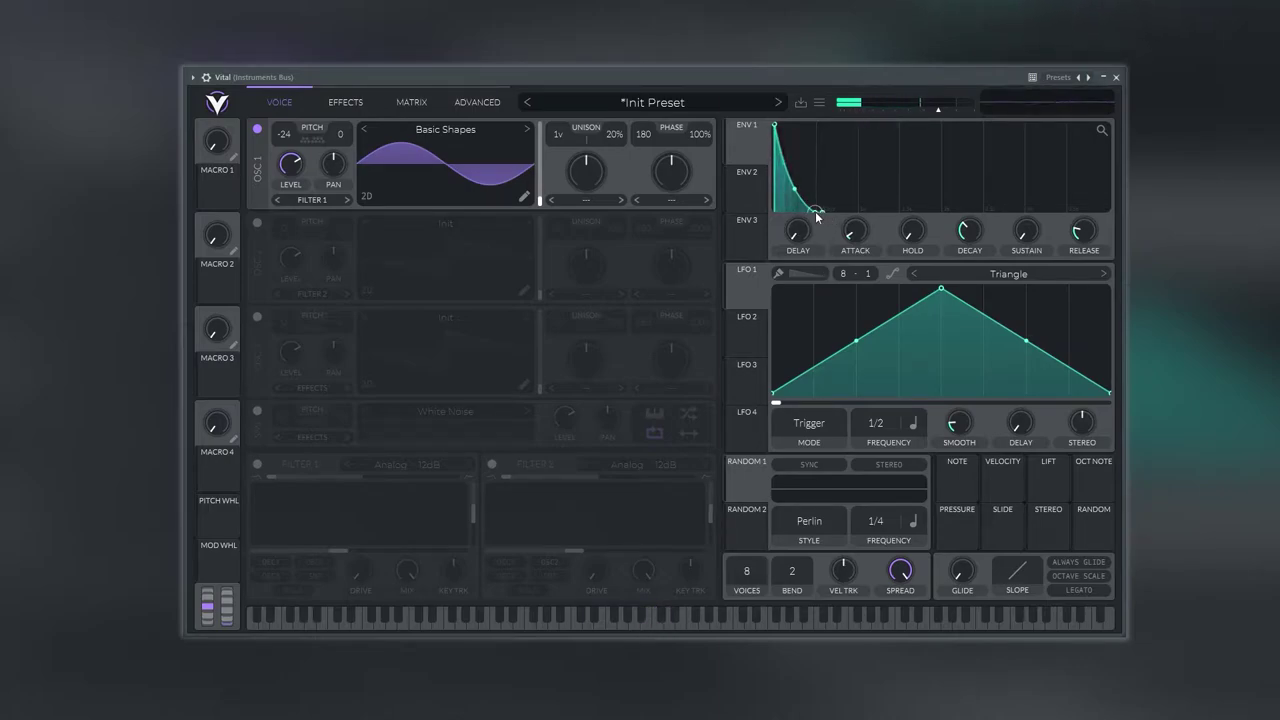
drag(817, 216, 844, 212)
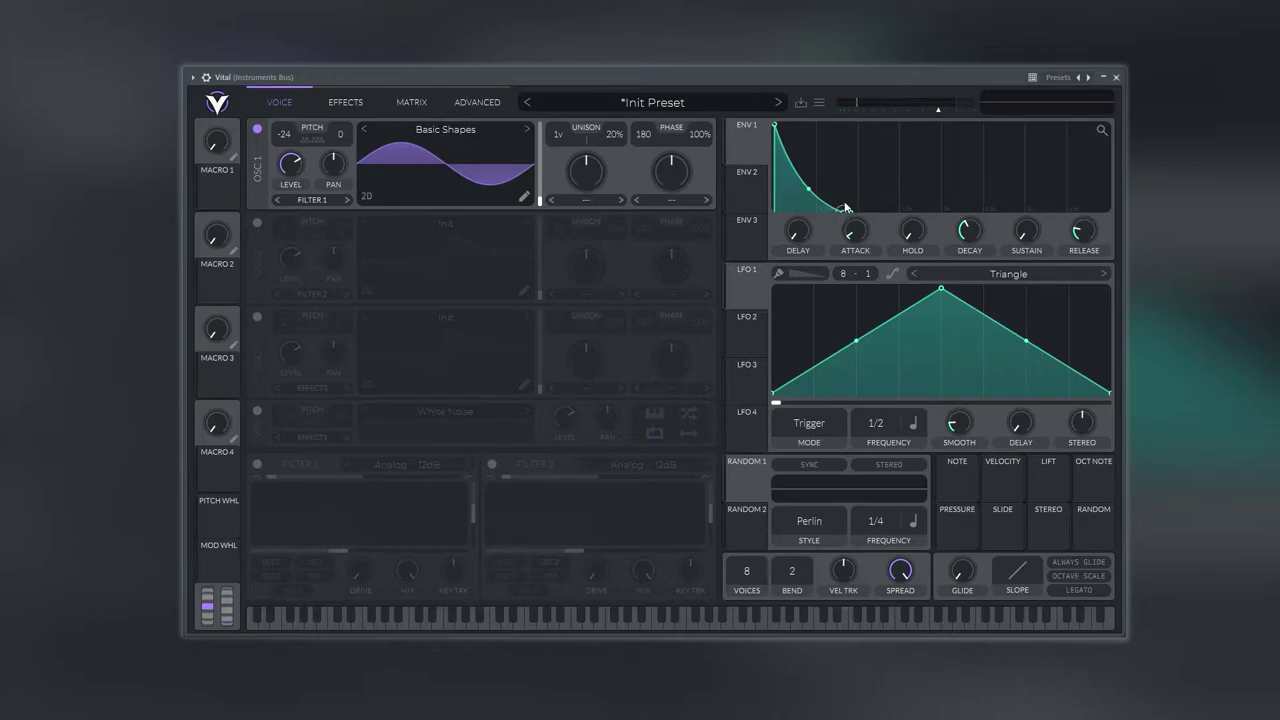
drag(844, 212, 838, 118)
drag(1082, 240, 1081, 207)
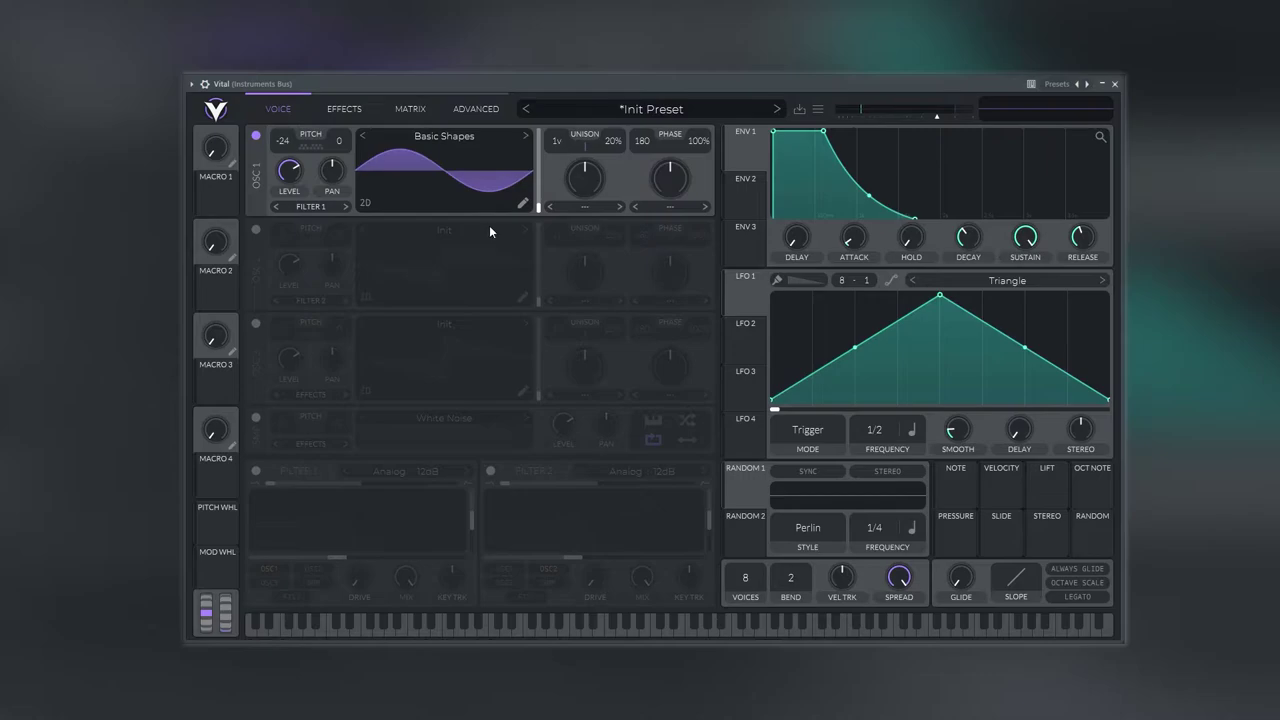
drag(585, 178, 585, 200)
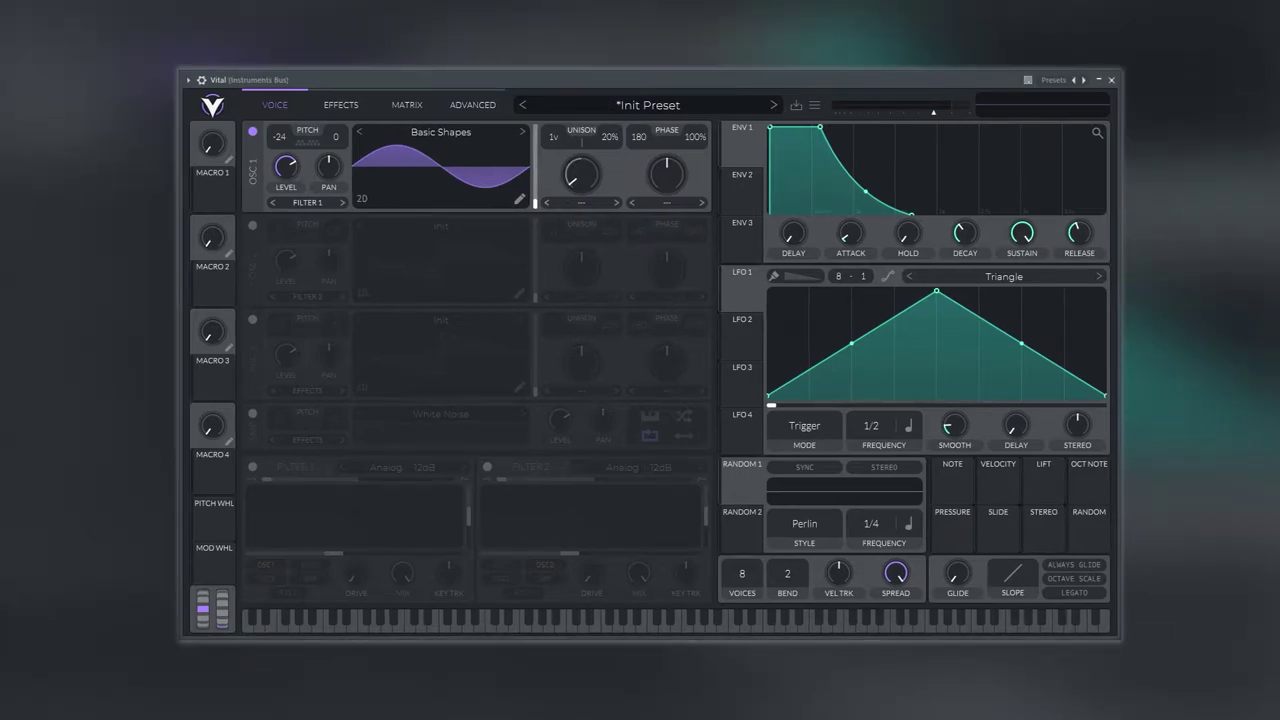
Switch on oscillator 2 and load the Factory Basic Shapes wavetable into it
click(254, 226)
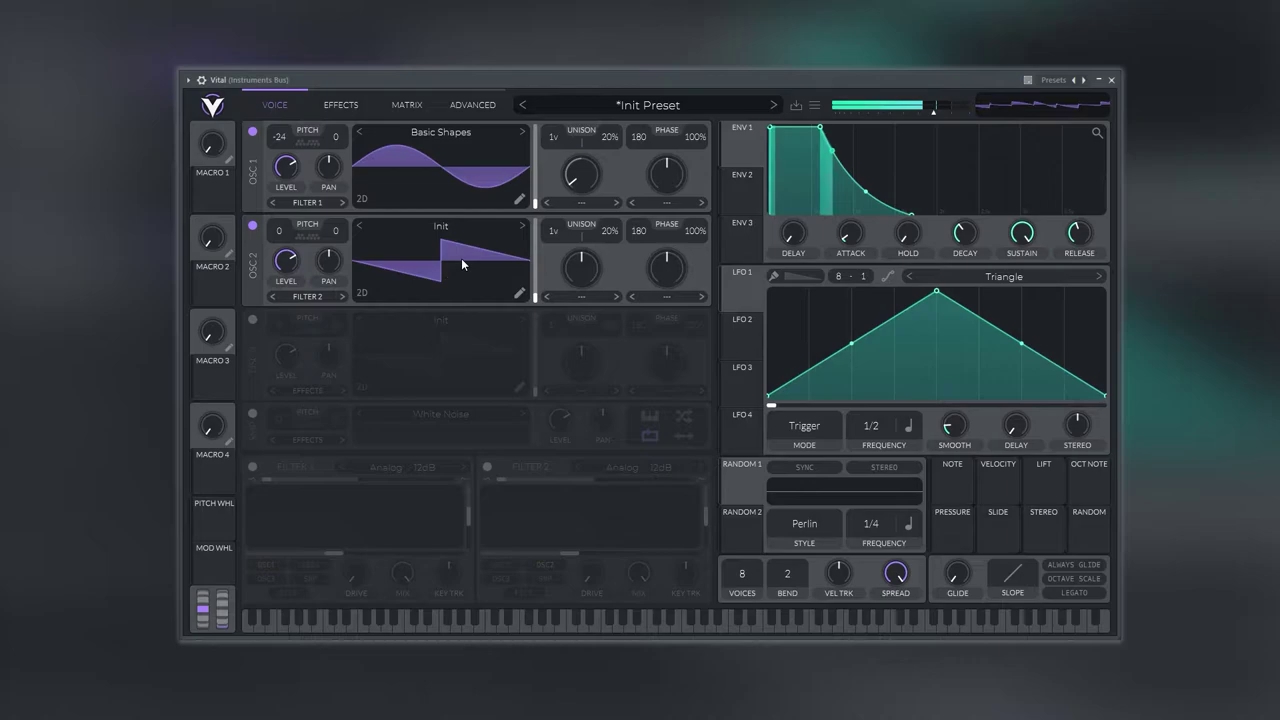
click(448, 231)
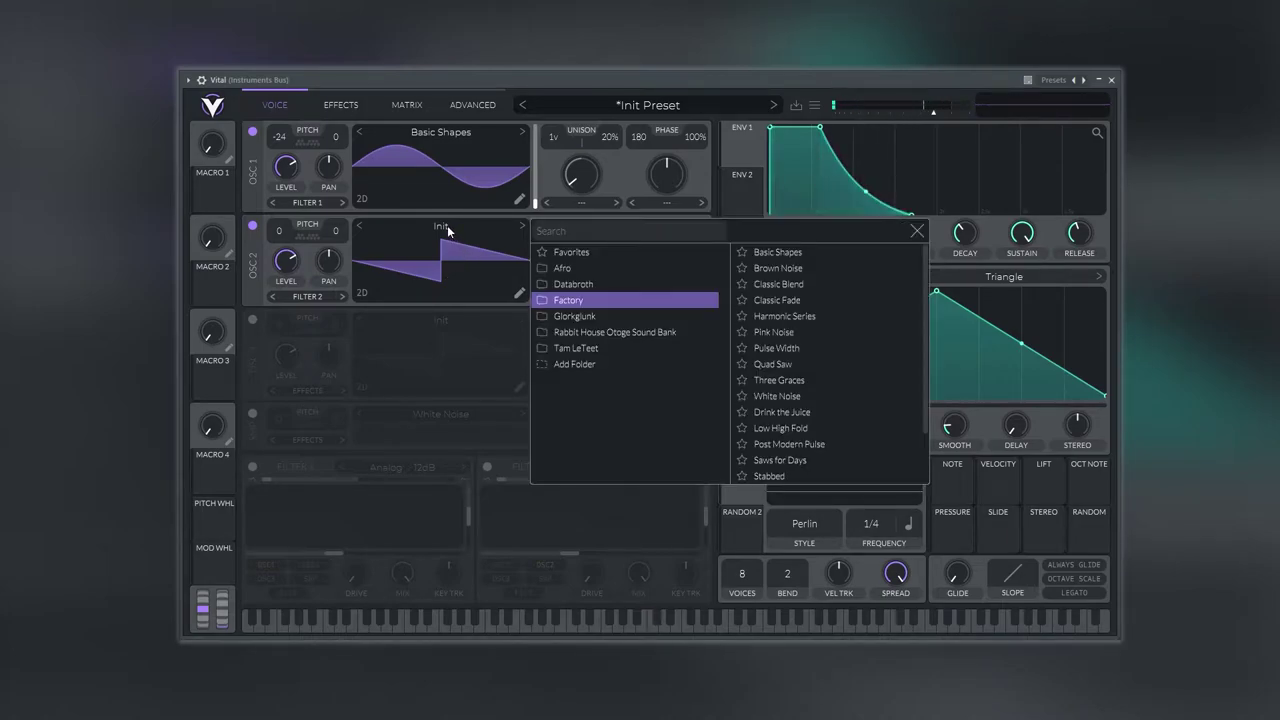
click(580, 300)
click(819, 251)
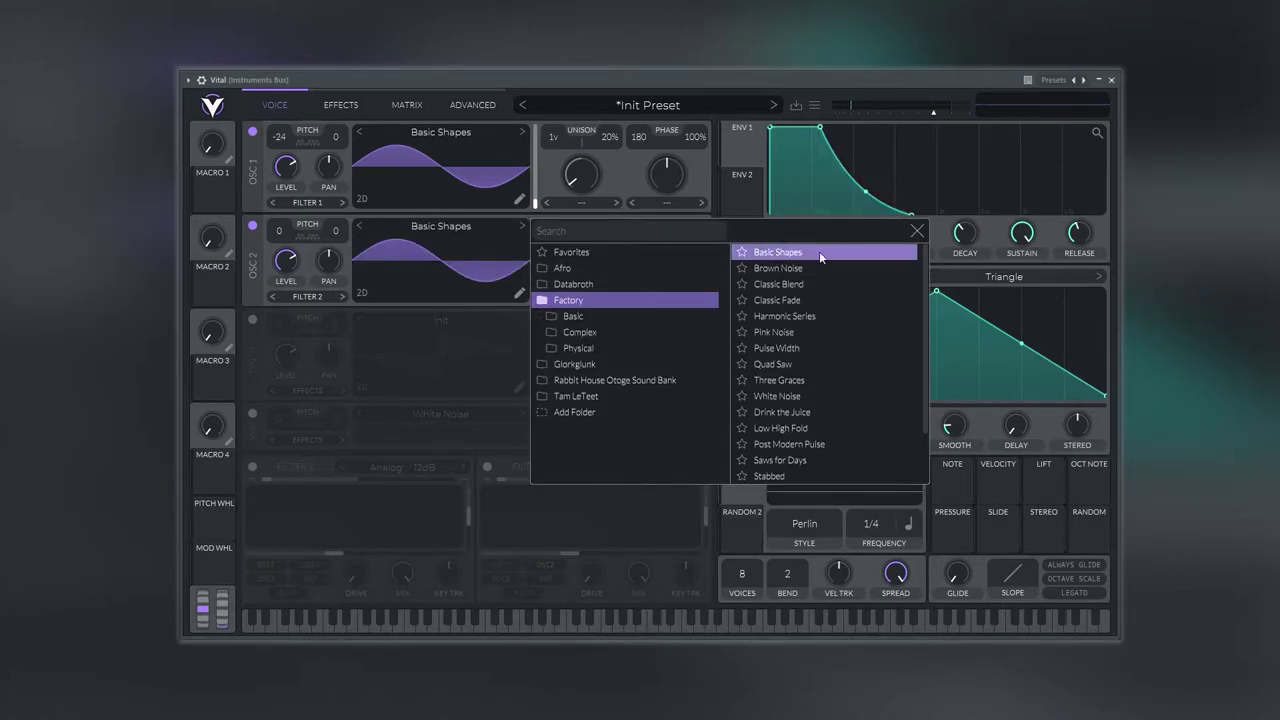
click(917, 231)
Move oscillator 2's wavetable frame to the sawtooth shape
click(363, 294)
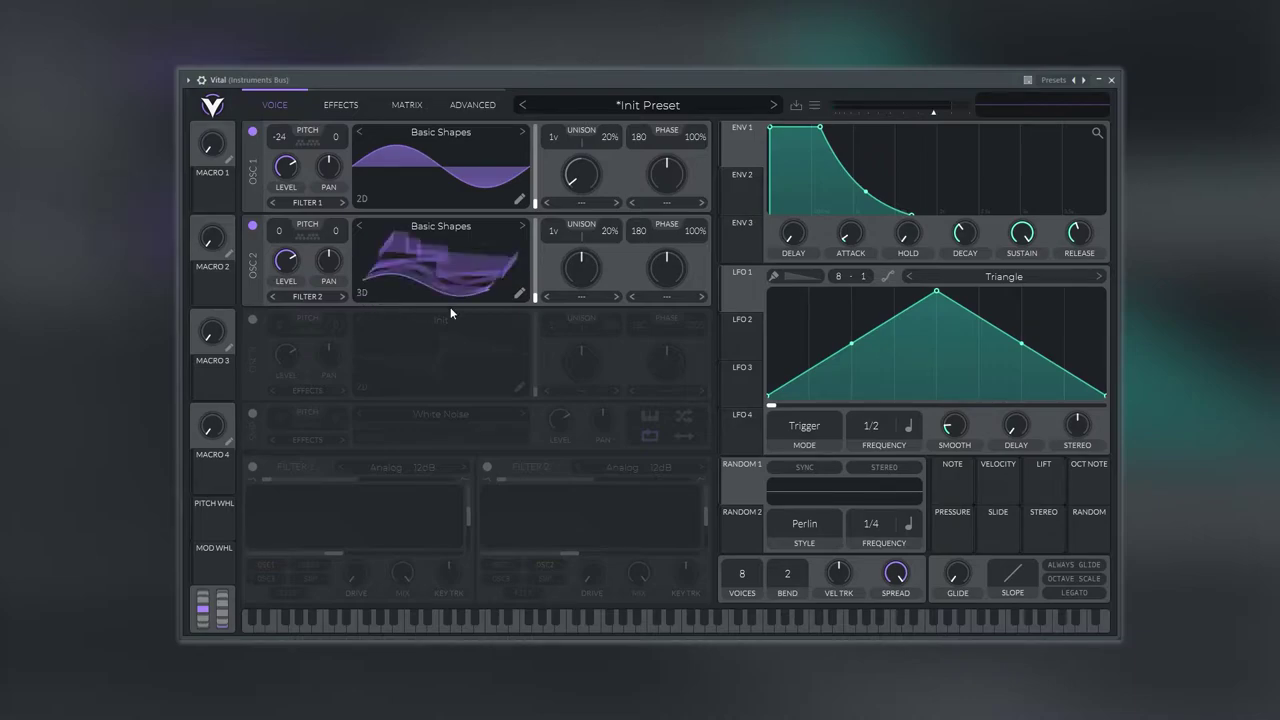
drag(536, 300, 530, 264)
click(363, 294)
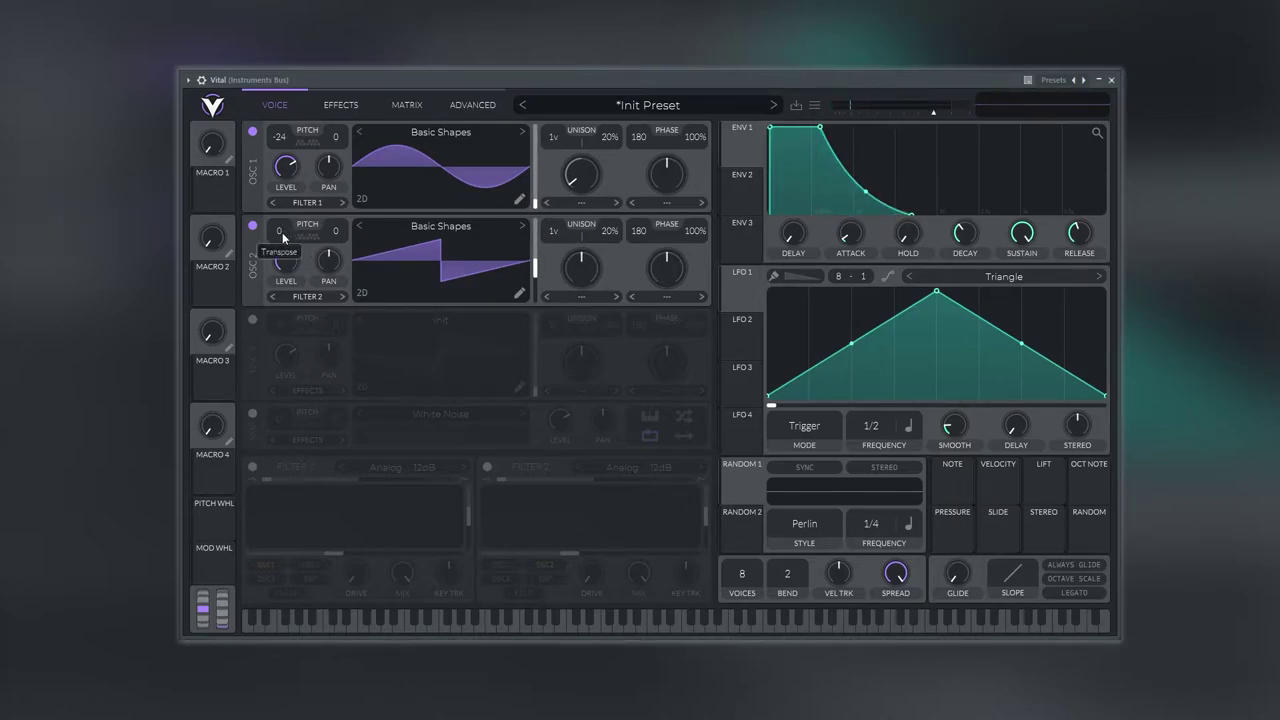
Set oscillator 2 to -24 transpose, 8 unison voices and 9% detune
drag(283, 231, 282, 280)
drag(277, 386, 277, 408)
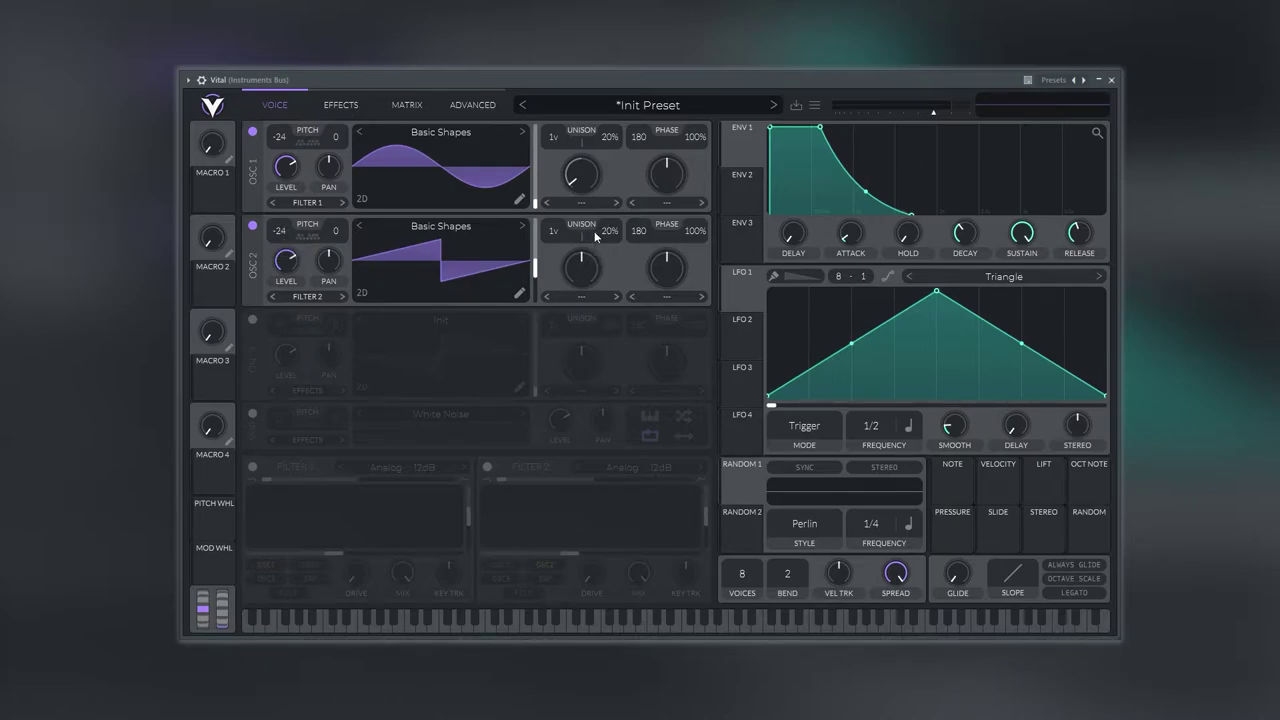
drag(558, 236, 561, 228)
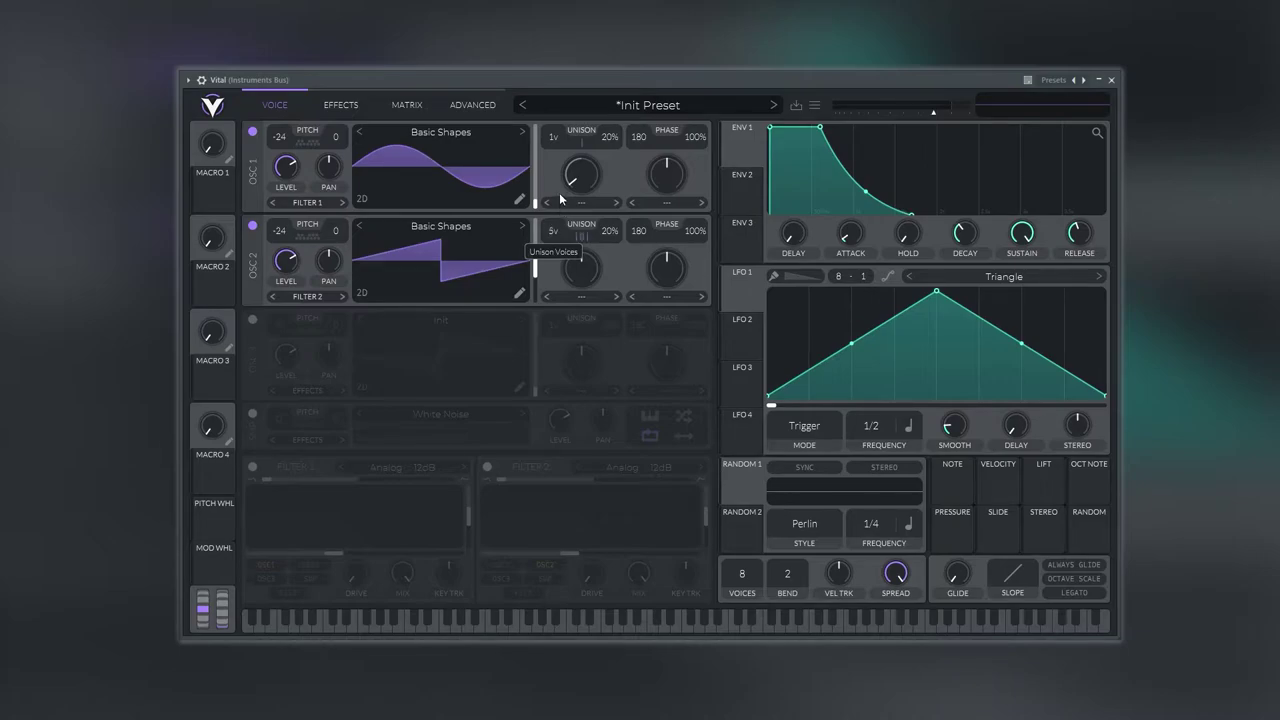
drag(560, 180, 561, 175)
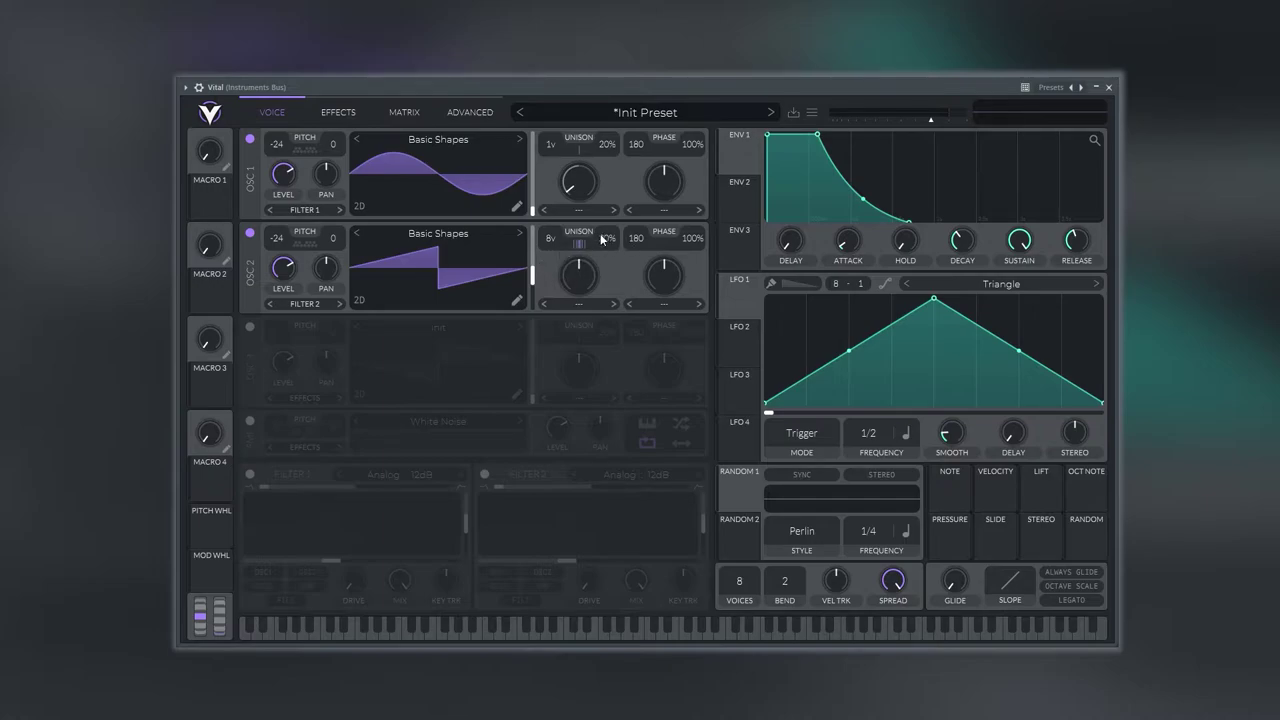
drag(601, 238, 547, 148)
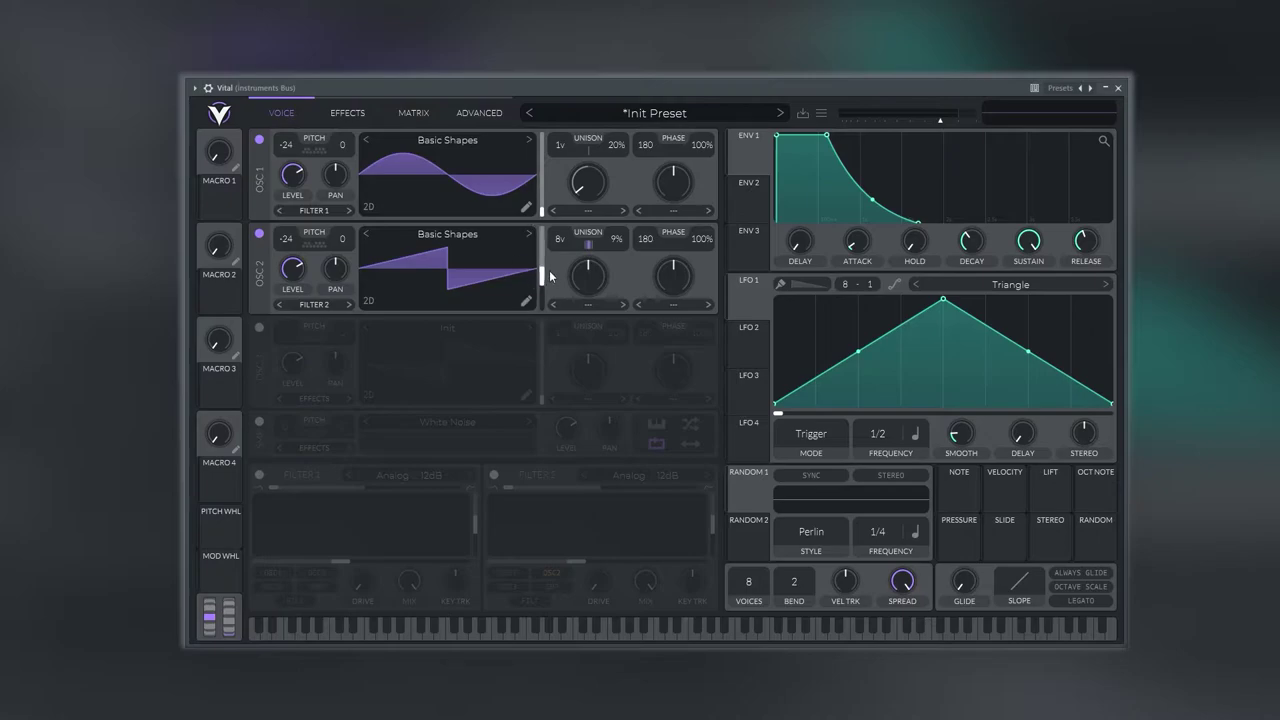
Give oscillator 2 a Low Pass spectral morph at roughly 60%
click(589, 305)
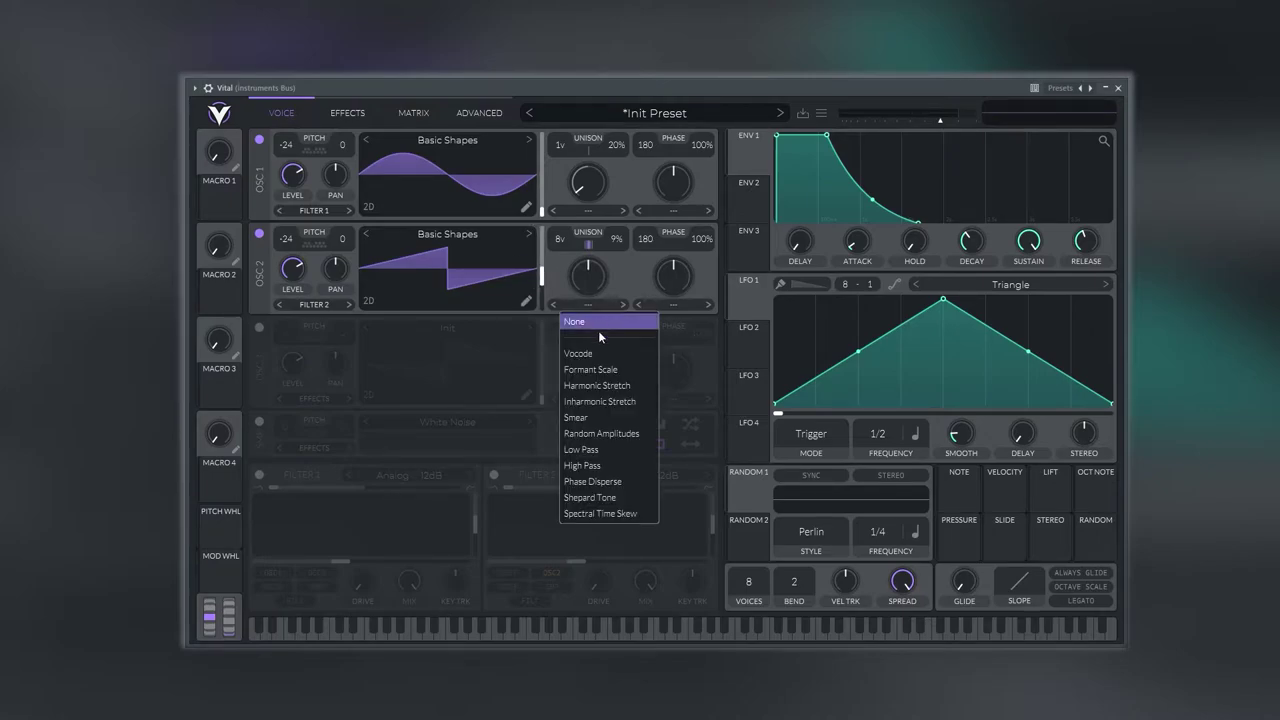
click(614, 449)
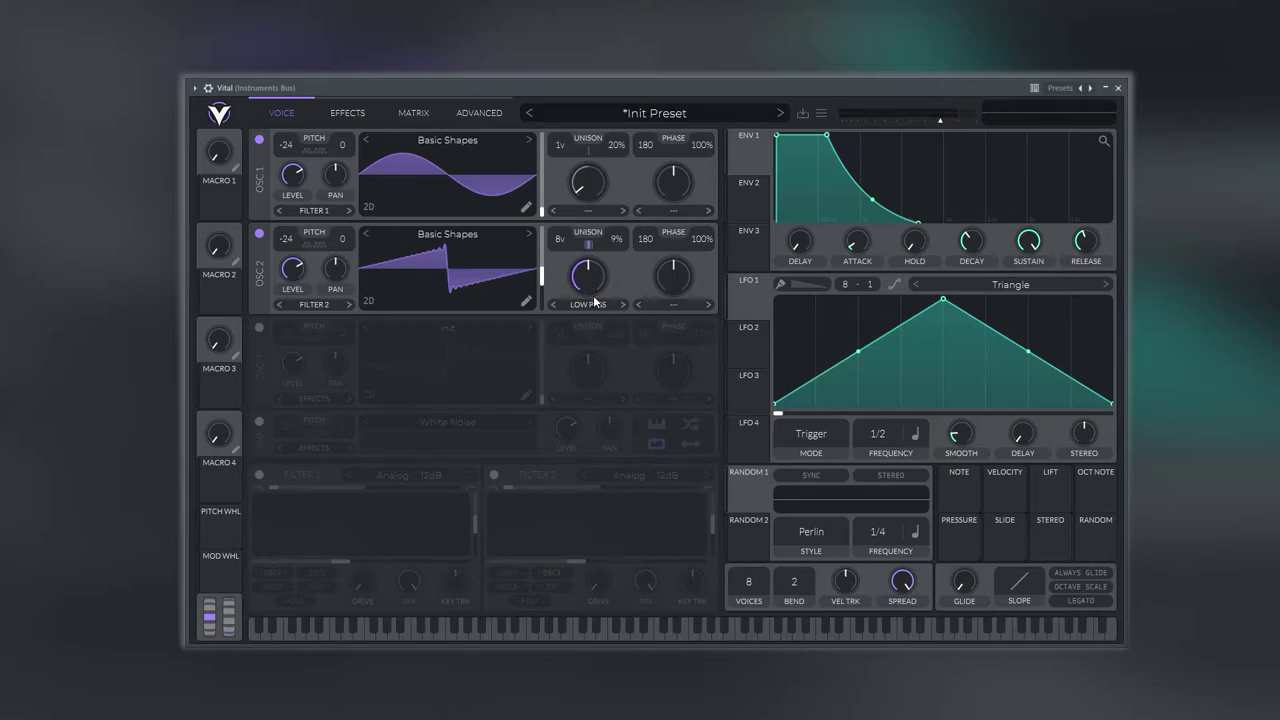
mouse_move(589, 285)
mouse_down()
mouse_move(585, 275)
mouse_move(584, 290)
mouse_up()
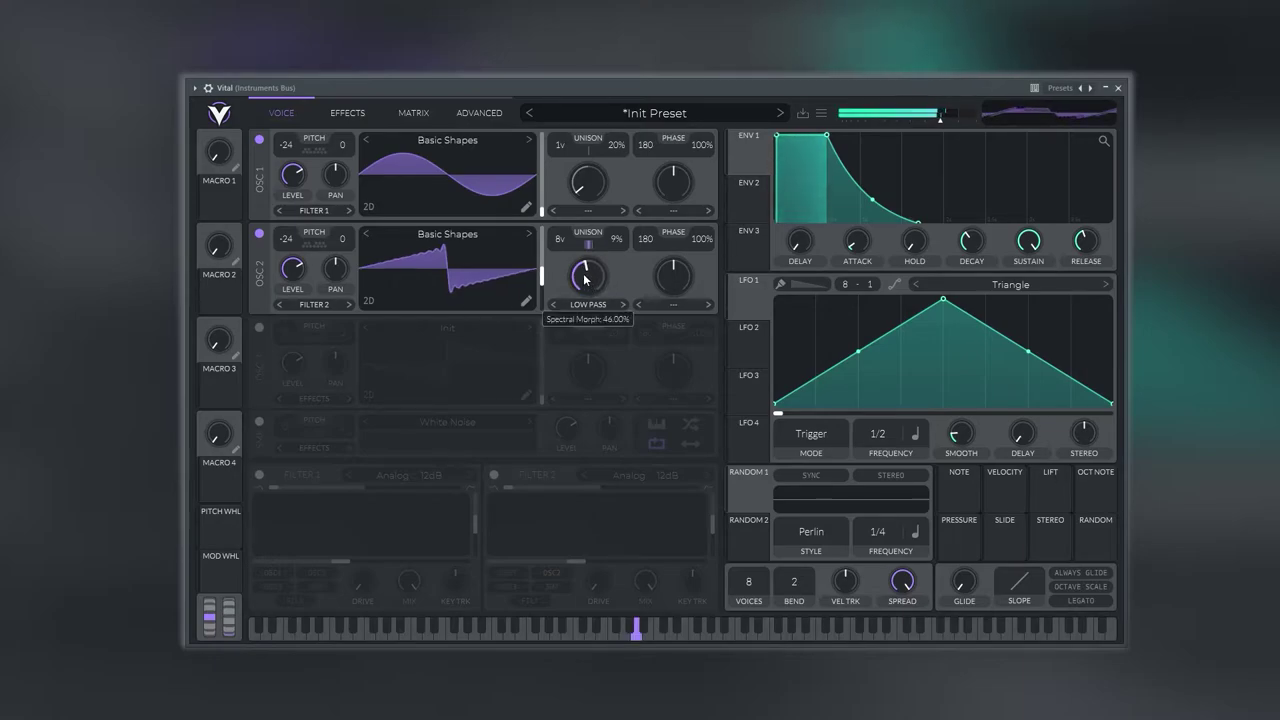
scroll(585, 274, up, 2)
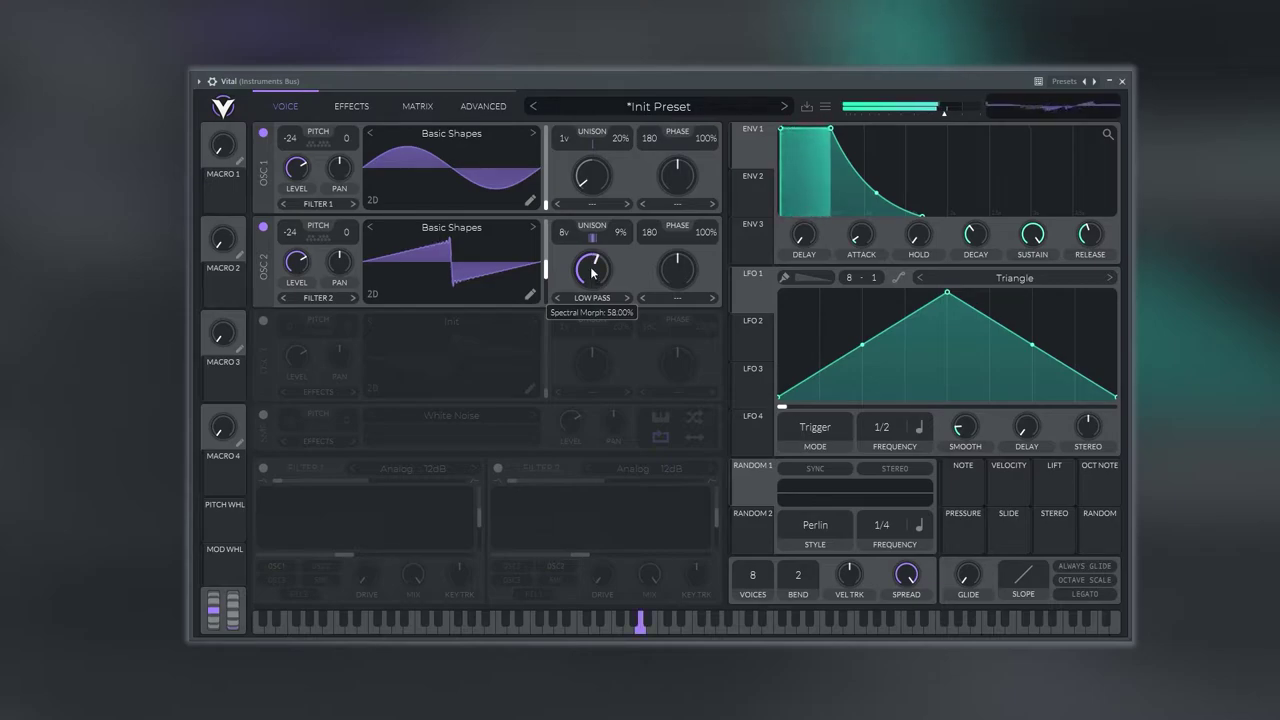
mouse_move(592, 281)
mouse_down()
mouse_move(588, 268)
mouse_move(585, 279)
mouse_up()
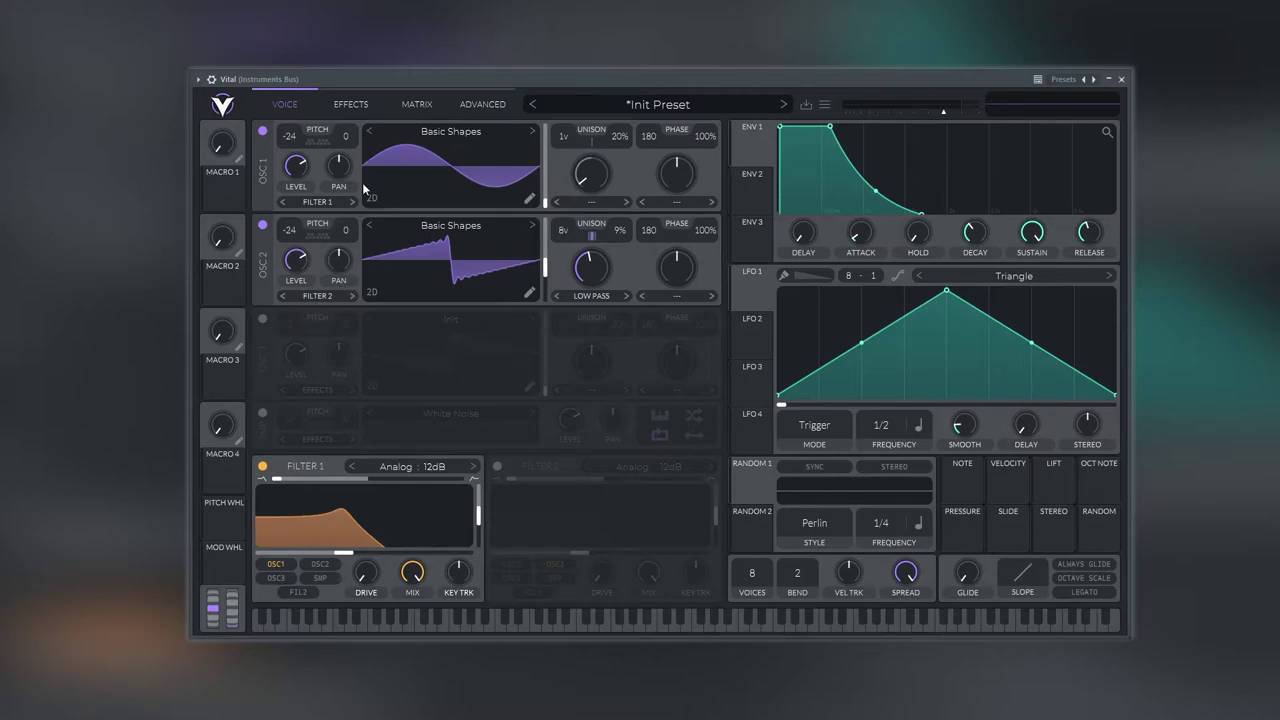
Route oscillator 2 into Filter 1, set resonance to 0% and open the cutoff to about 15.95 semitones
click(318, 296)
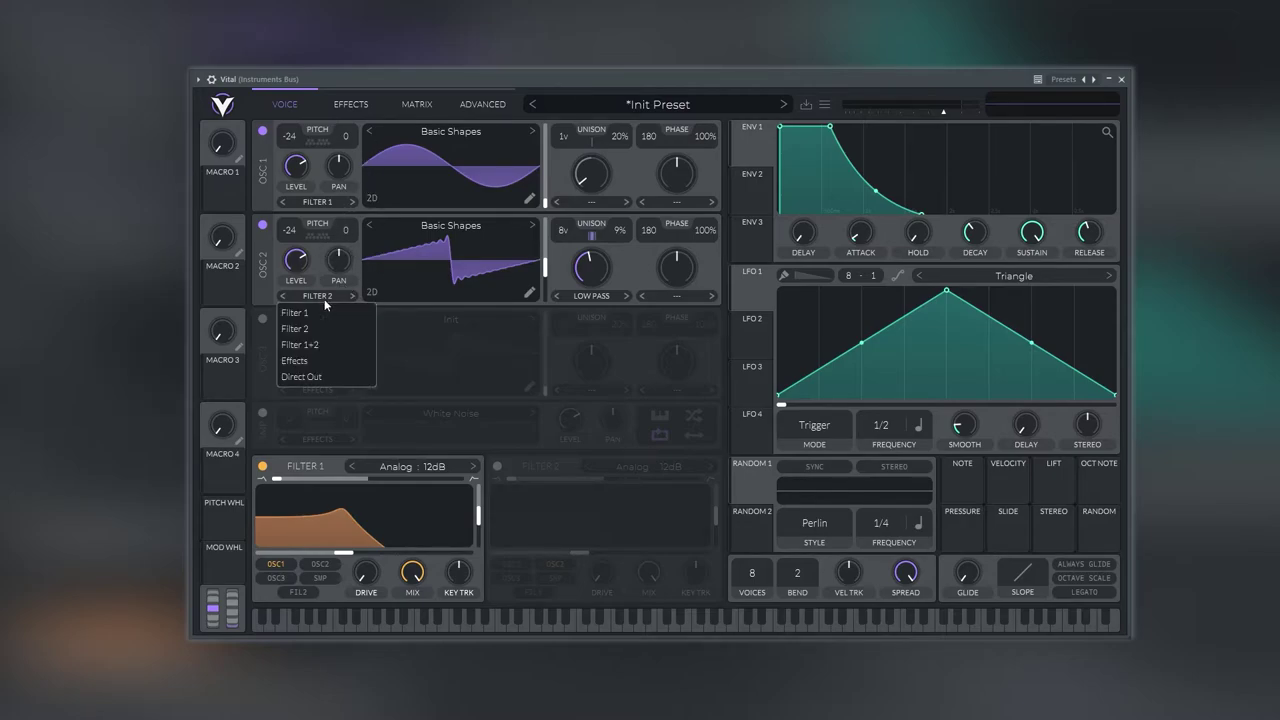
click(324, 315)
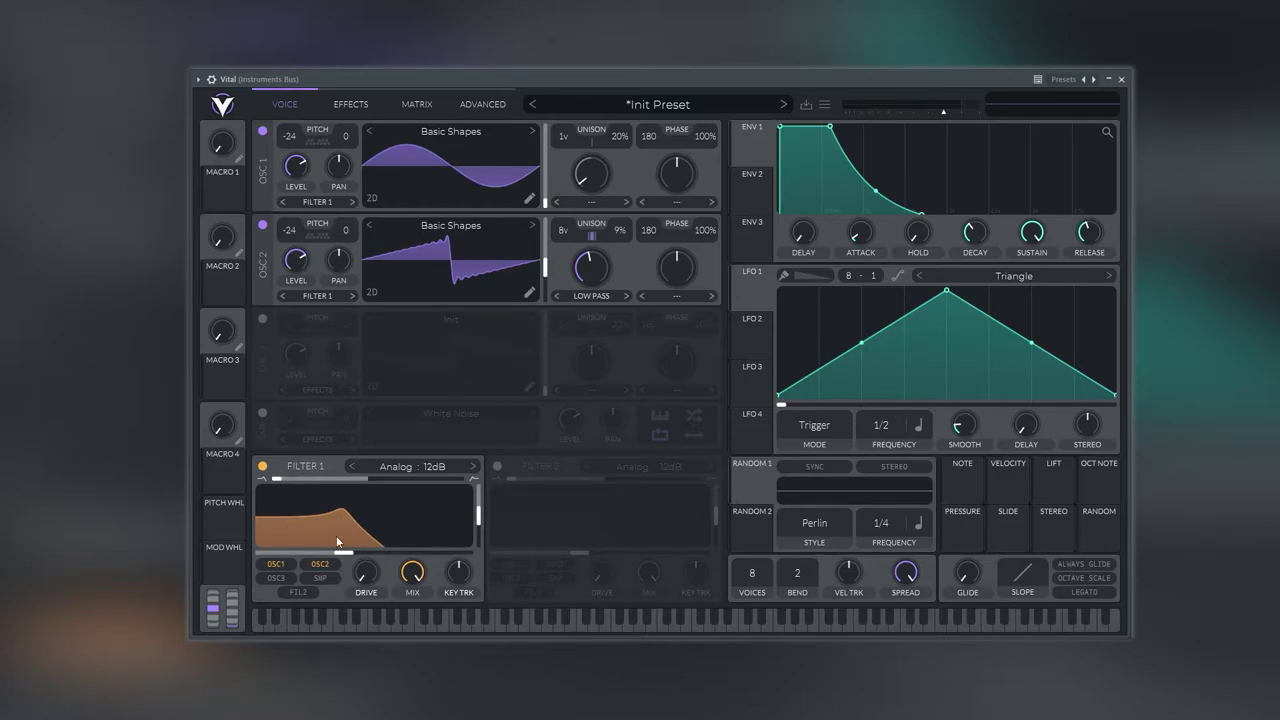
click(352, 296)
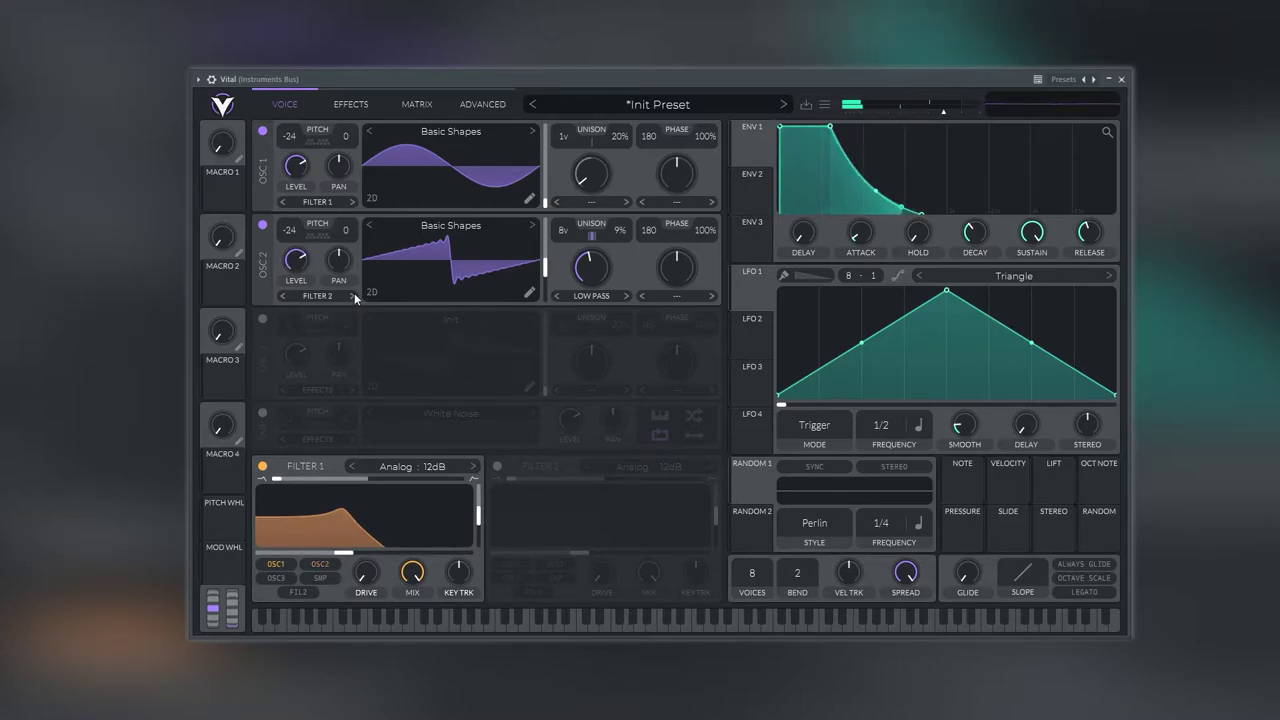
click(284, 296)
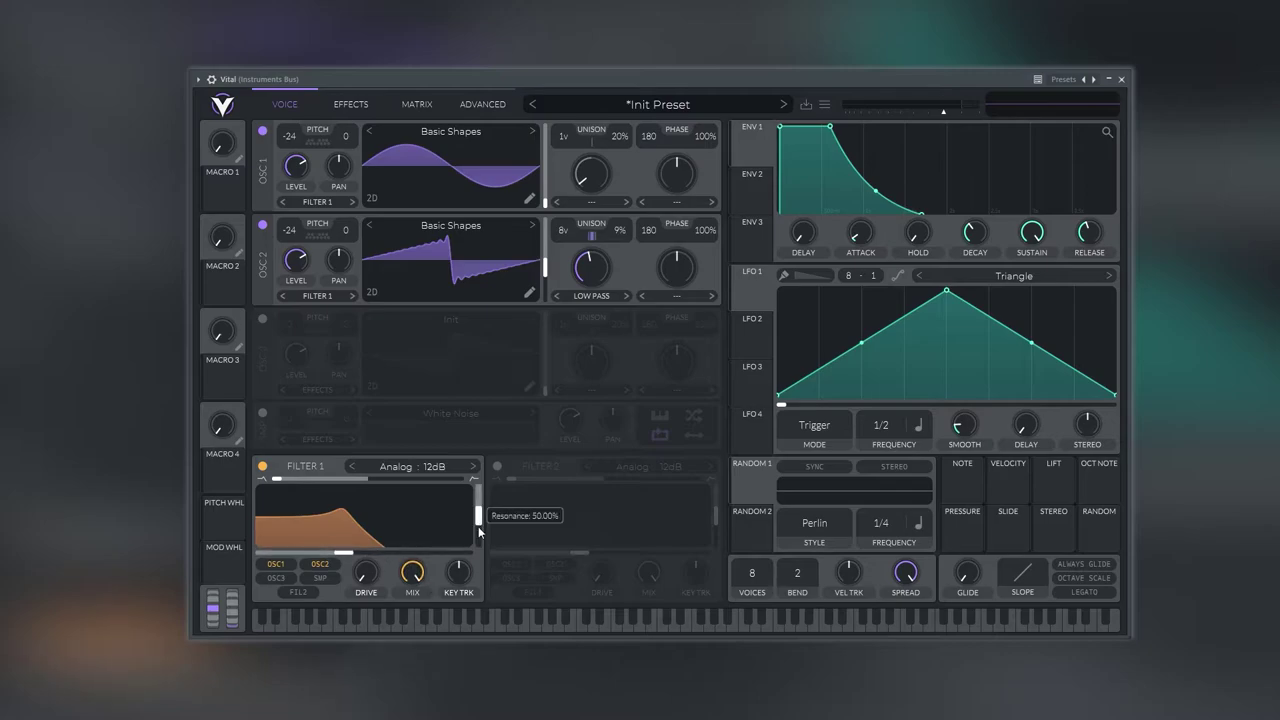
drag(479, 531, 473, 585)
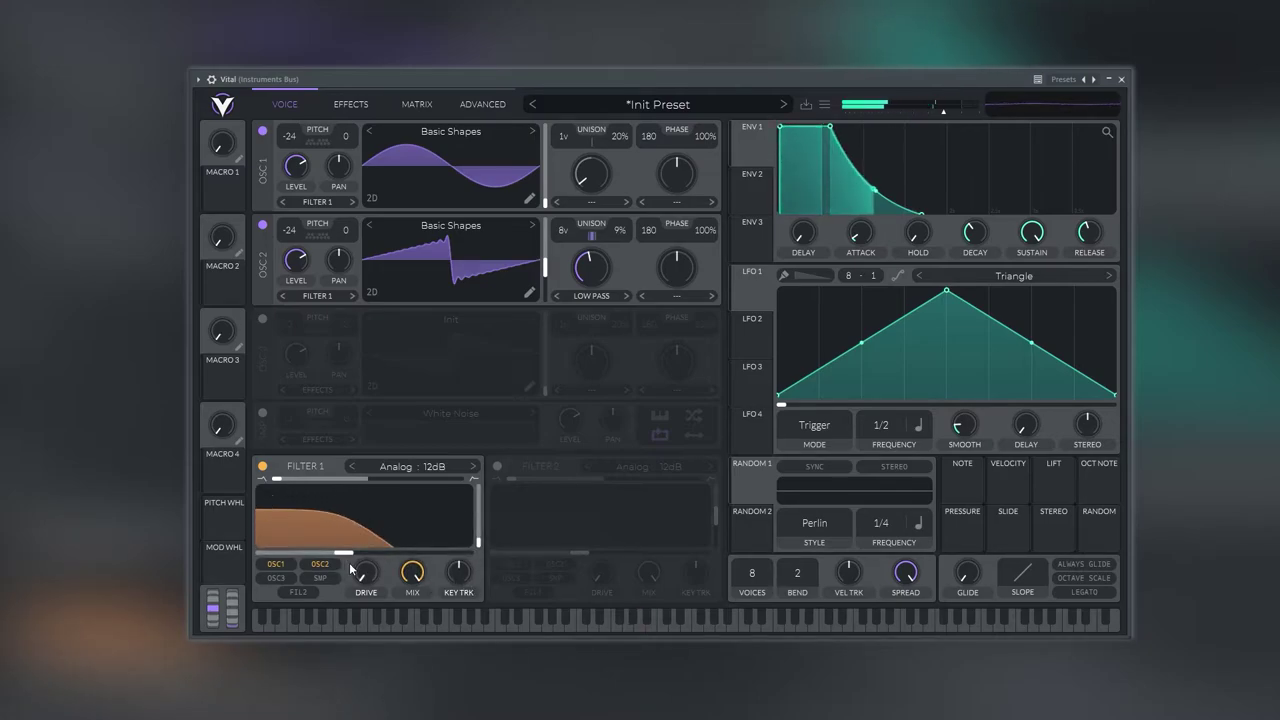
mouse_move(346, 557)
mouse_down()
mouse_move(412, 568)
mouse_move(354, 572)
mouse_up()
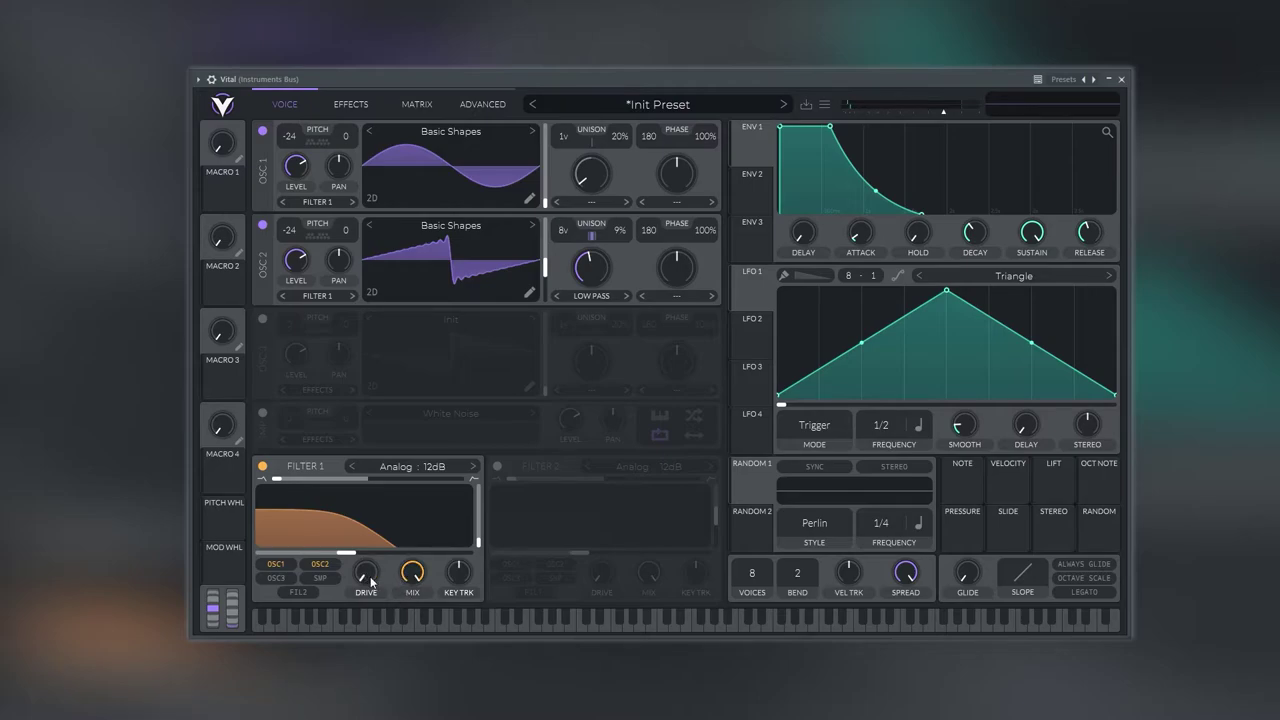
Set Filter 1's drive to about 11.9 dB and key tracking to 44%
drag(370, 582, 345, 548)
drag(370, 578, 339, 388)
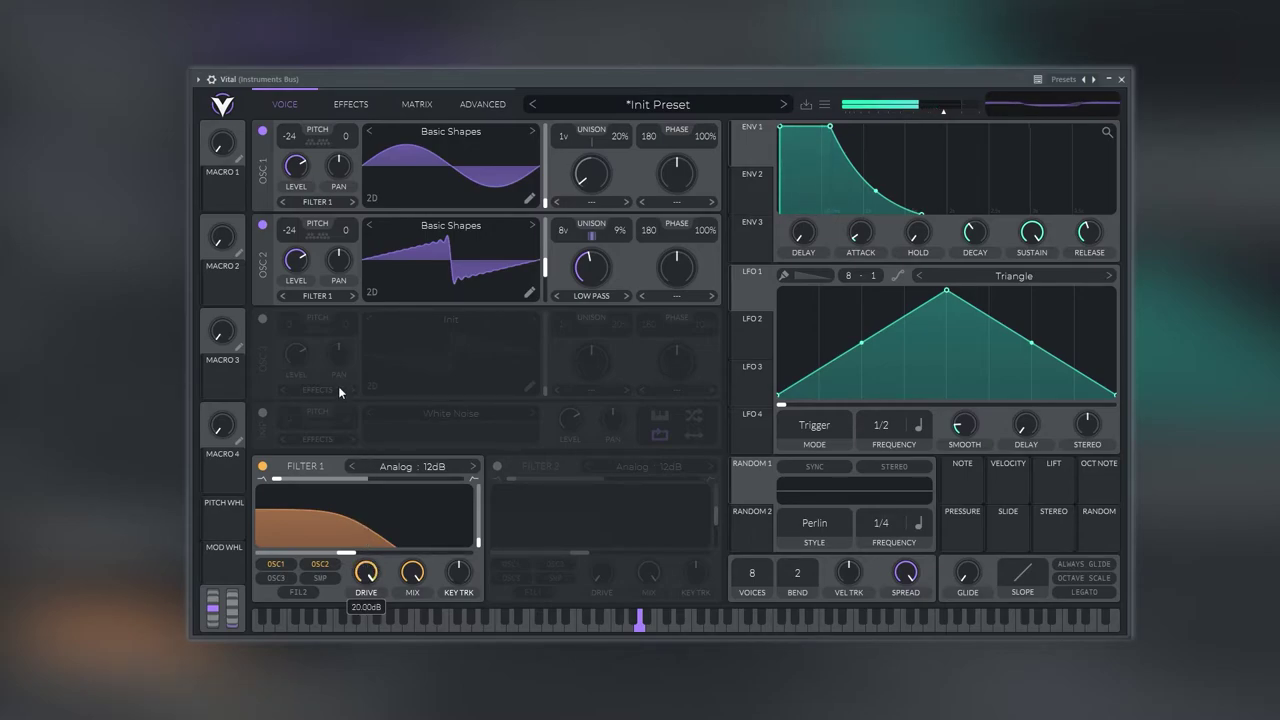
drag(338, 386, 328, 482)
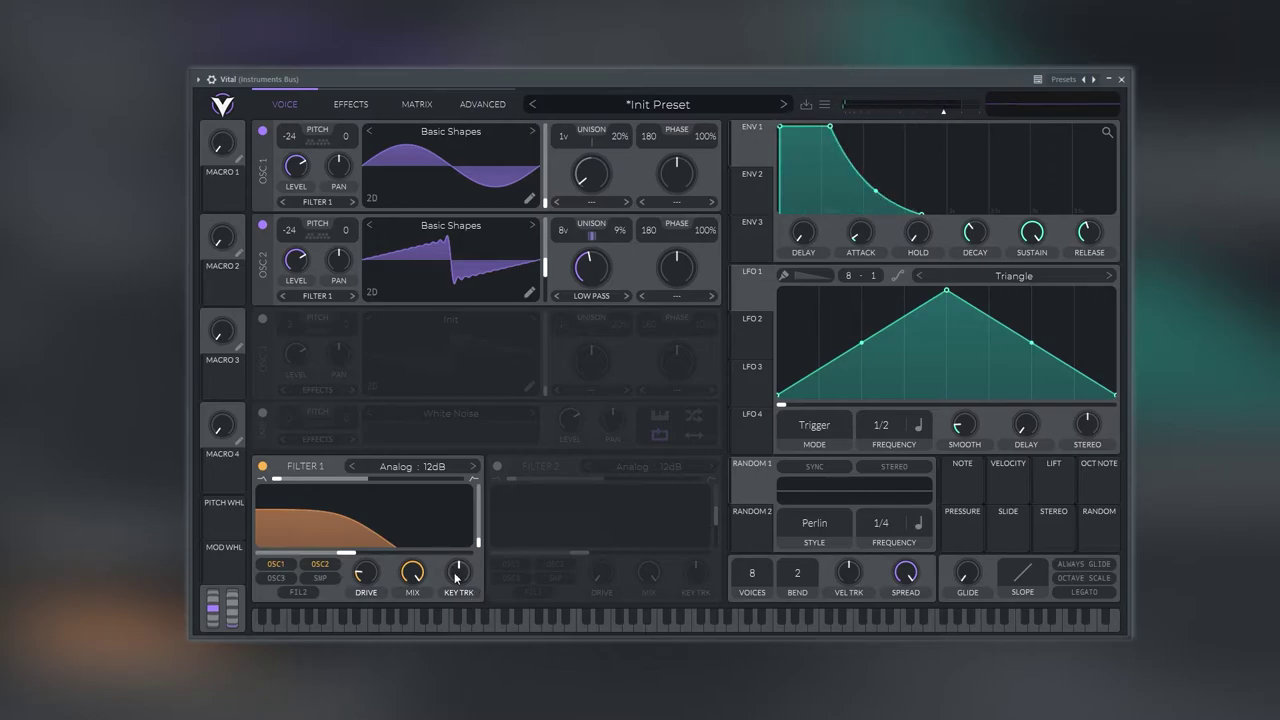
mouse_move(455, 577)
drag(449, 573, 448, 541)
Reduce voices to 1, add about 0.049 s legato glide, and lower the filter cutoff slightly
drag(755, 576, 748, 633)
drag(966, 578, 940, 508)
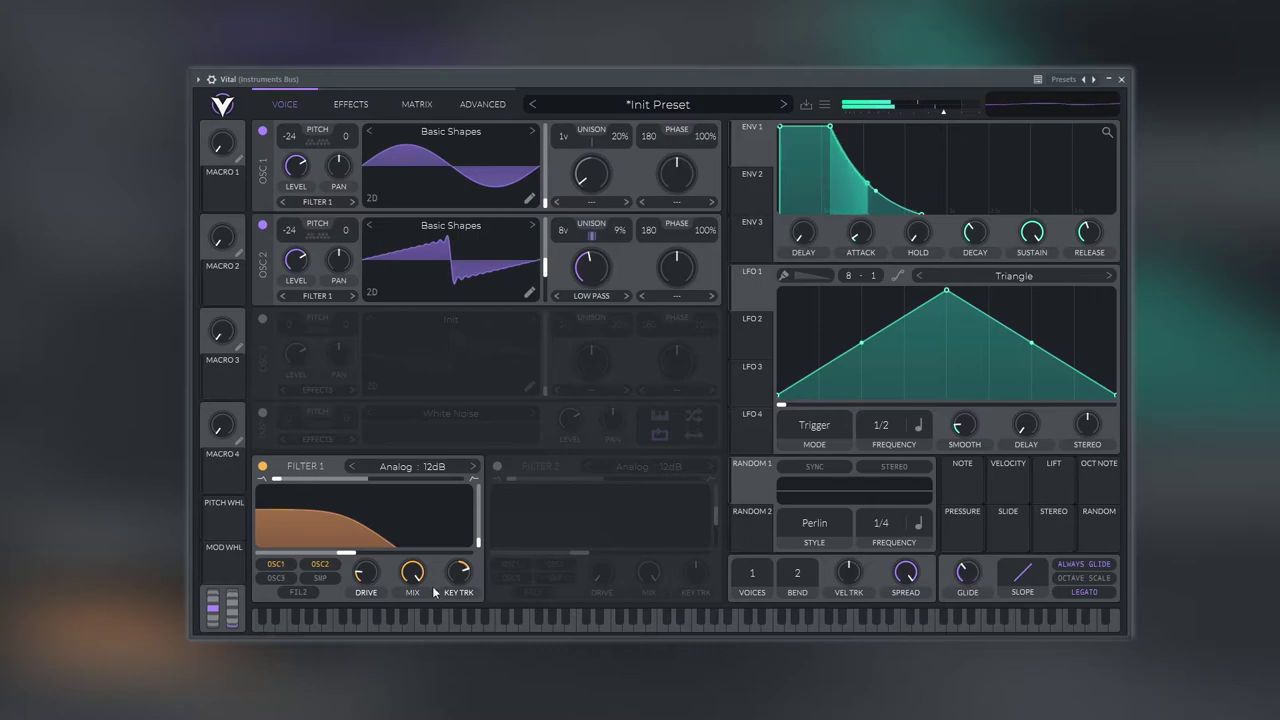
mouse_move(454, 593)
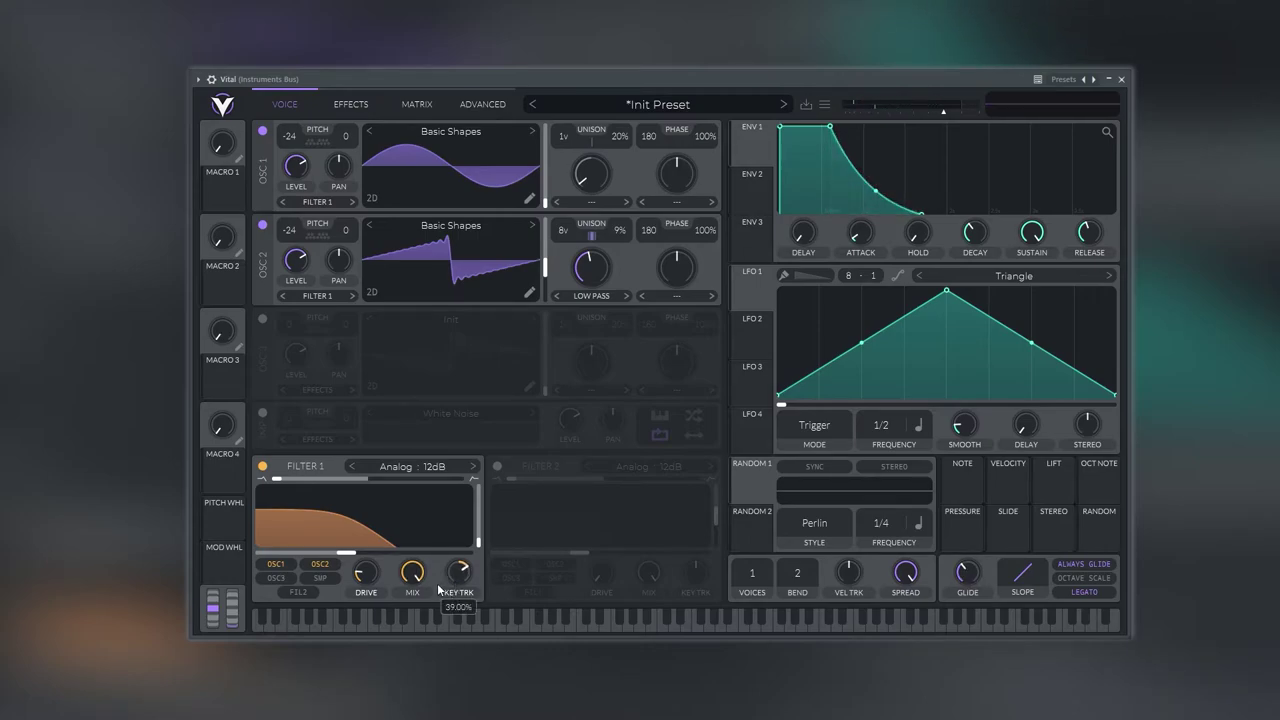
drag(353, 556, 348, 558)
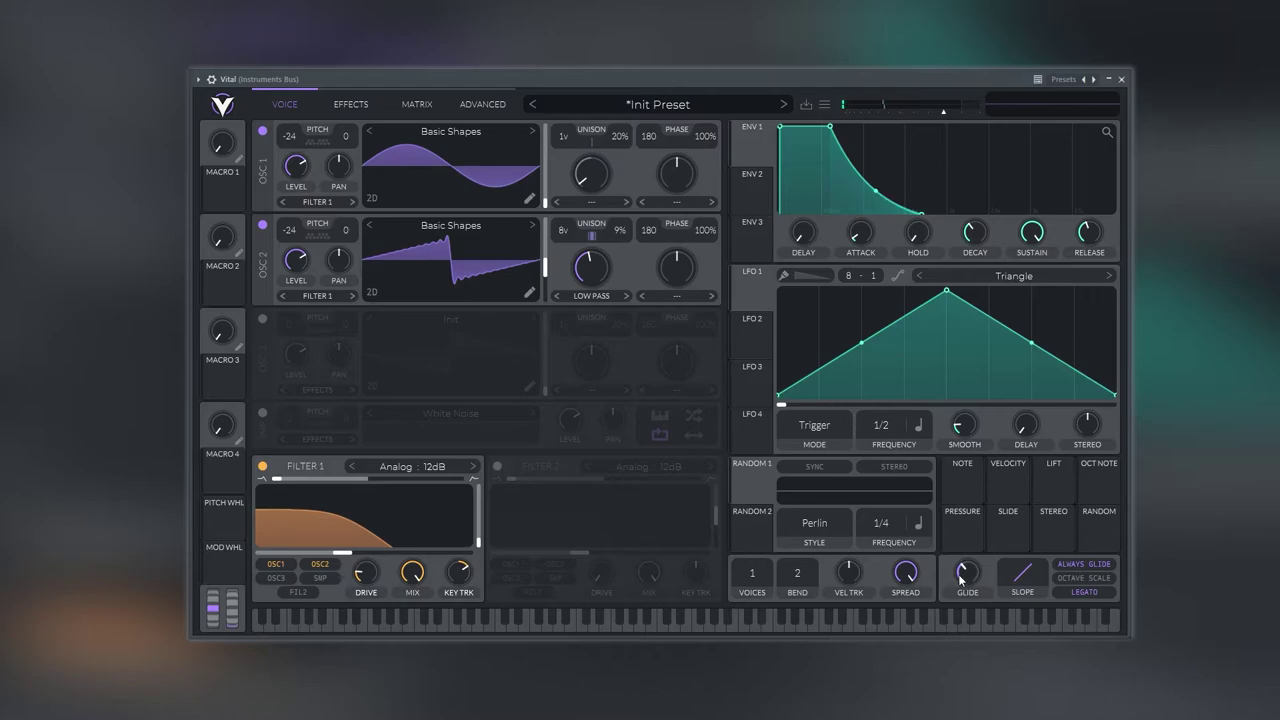
mouse_move(960, 573)
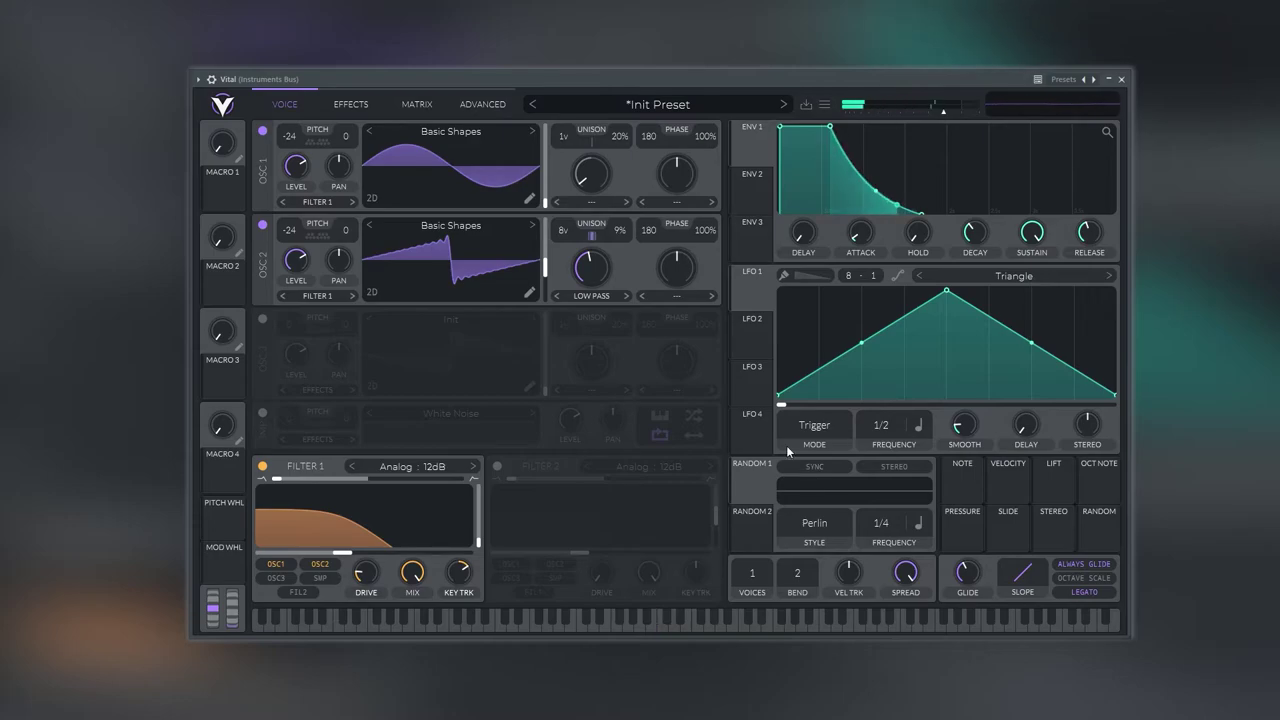
Go to the Effects page and enable the Delay effect
click(352, 105)
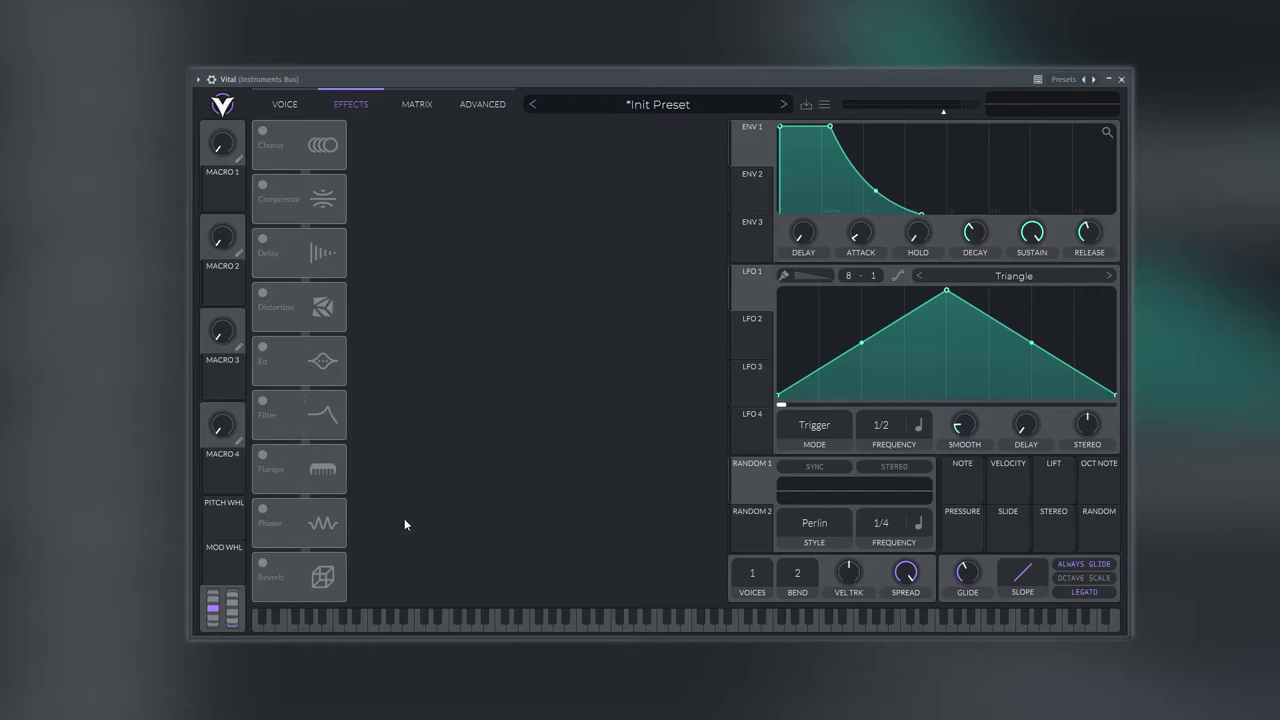
click(263, 240)
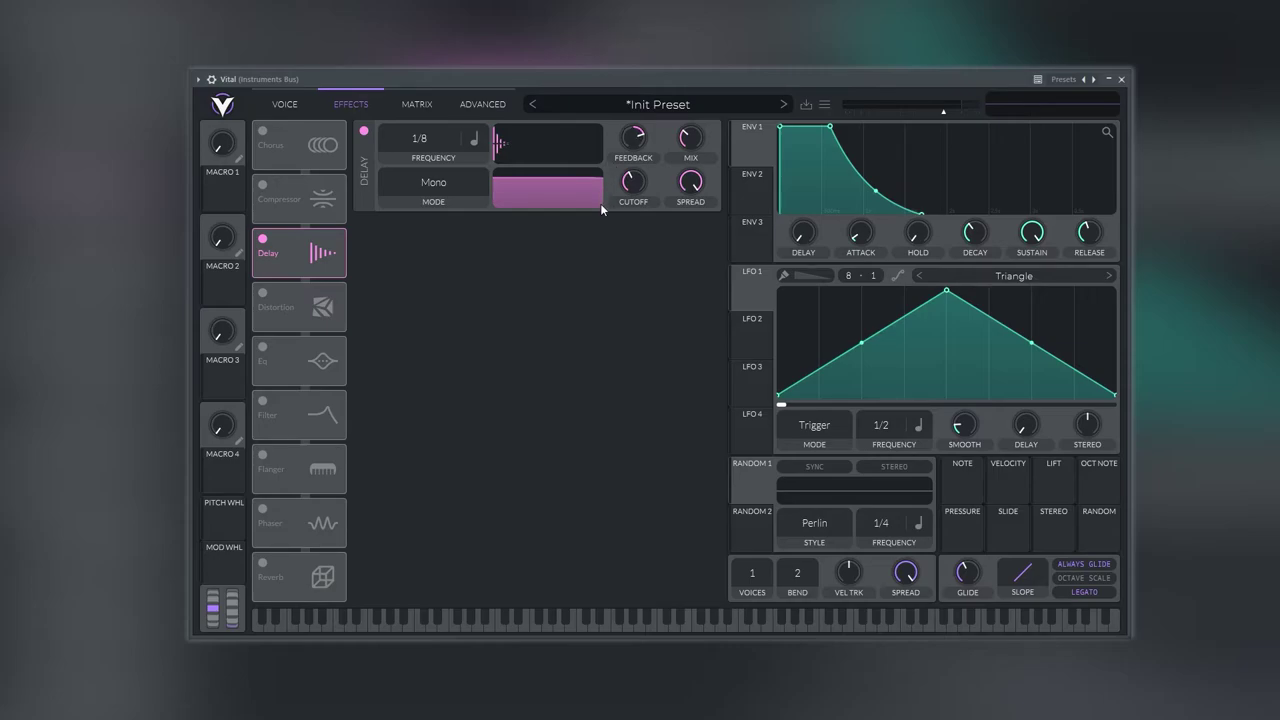
Give the Mono delay a low-cut filter curve
mouse_move(635, 158)
click(433, 182)
click(649, 323)
drag(500, 190, 551, 209)
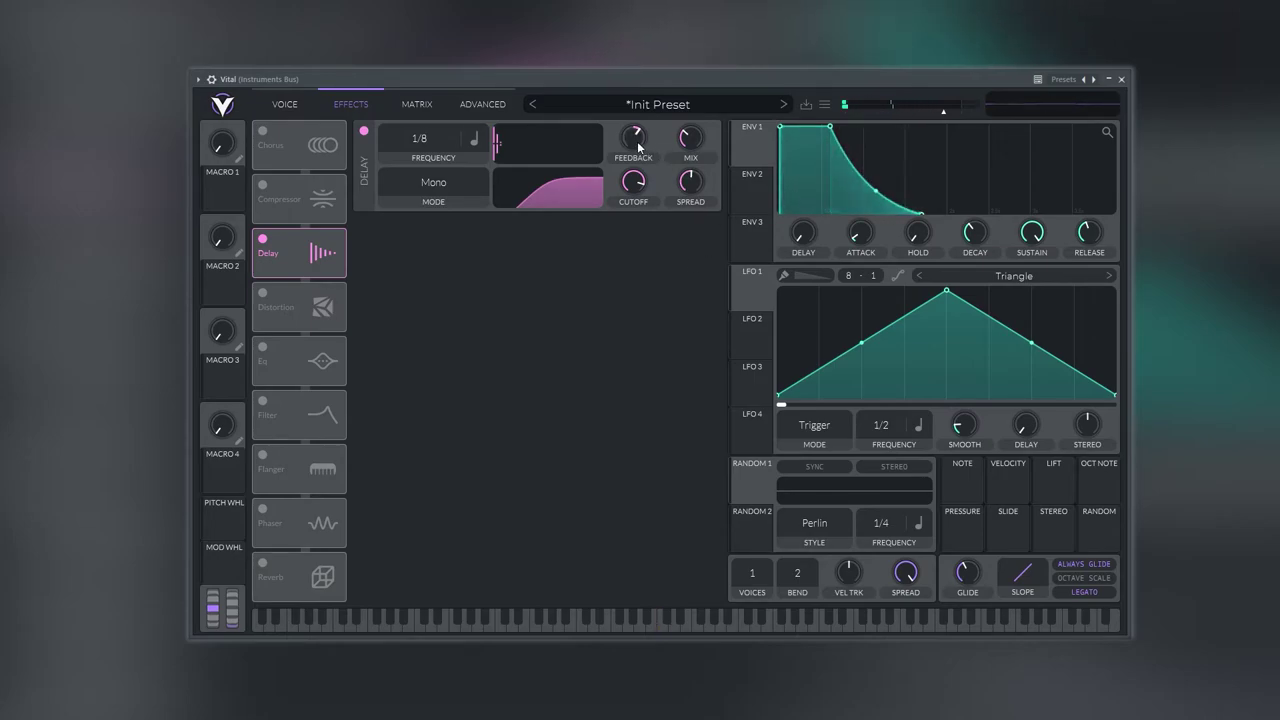
Try Ping Pong delay mode, return to Mono, and enable the Chorus effect
mouse_move(639, 146)
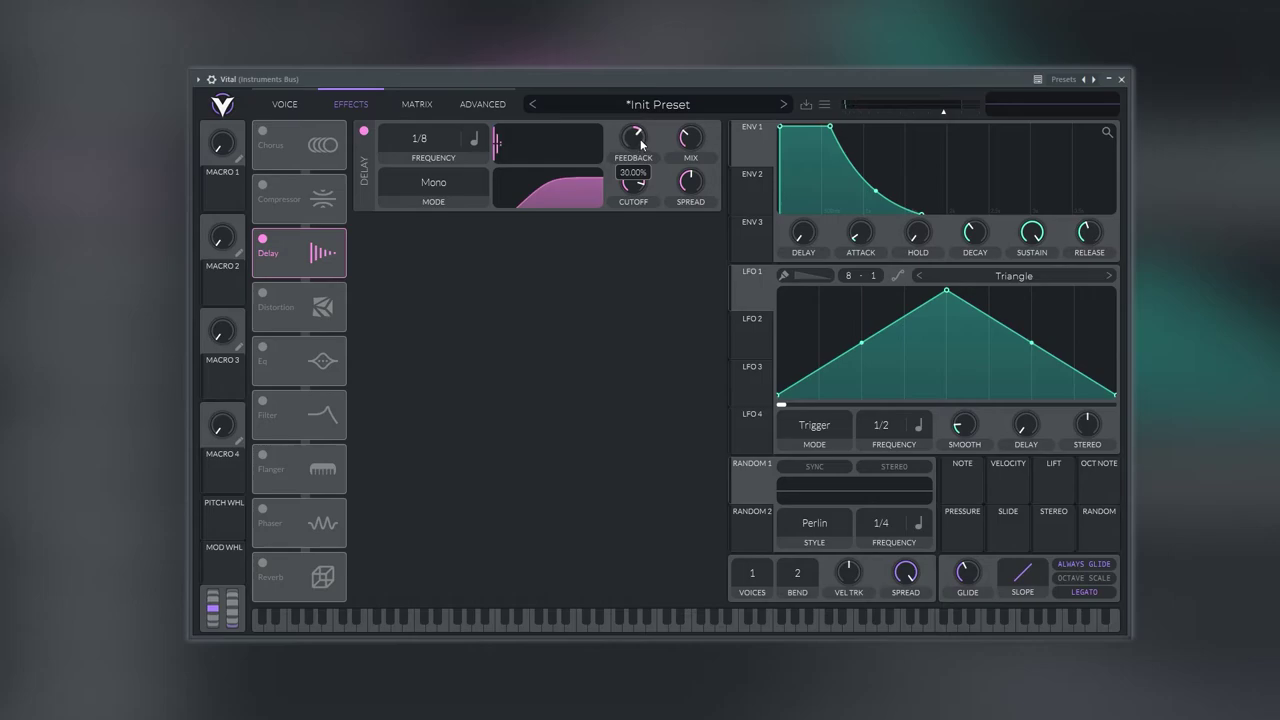
scroll(640, 140, up, 1)
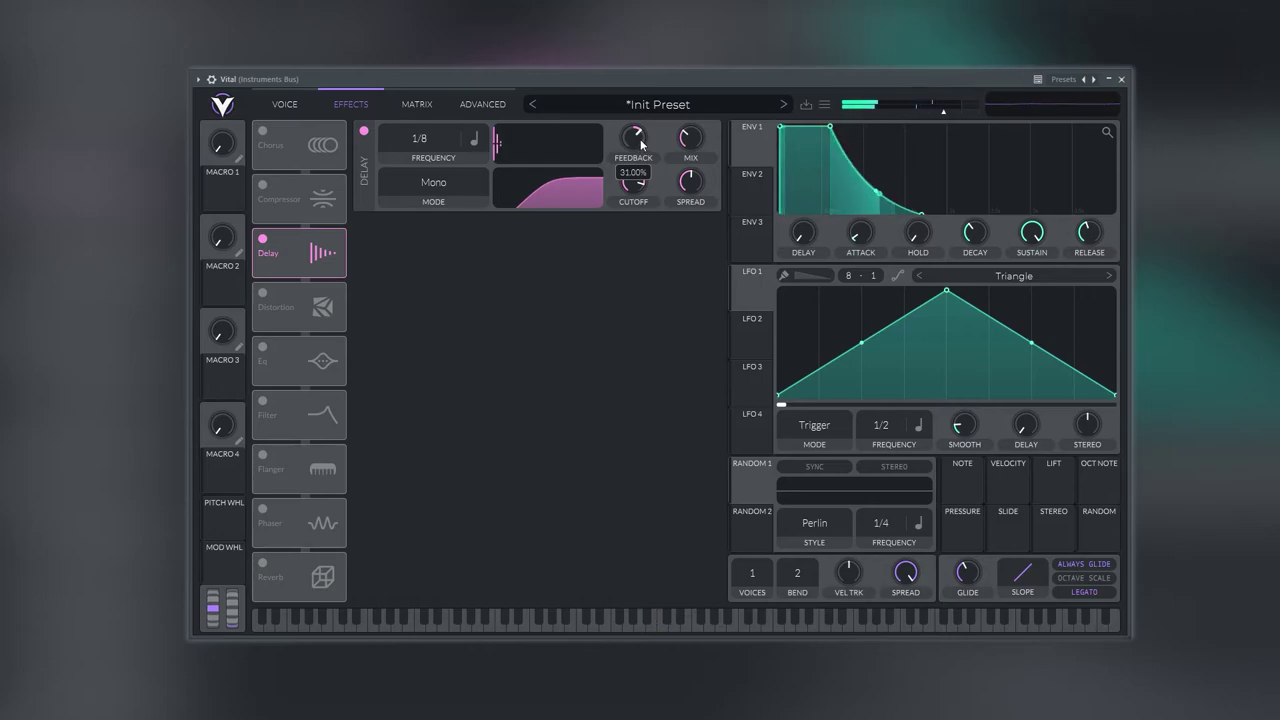
click(446, 189)
click(424, 252)
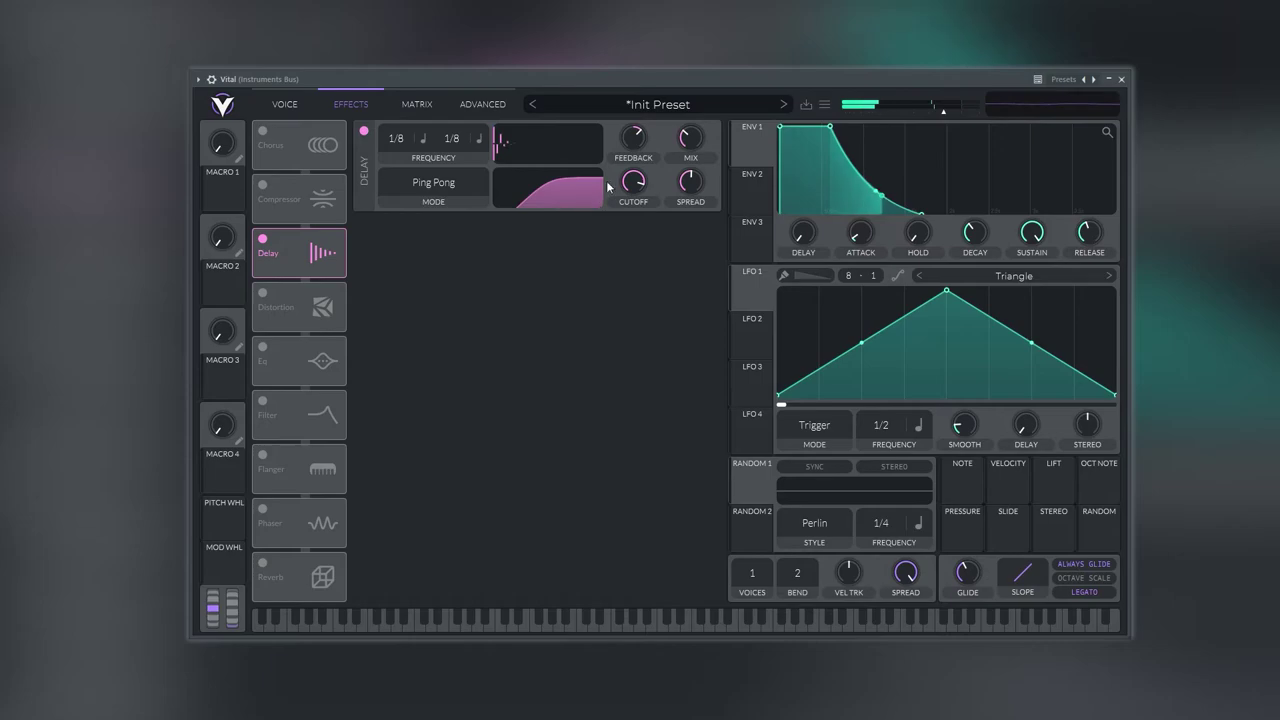
click(450, 184)
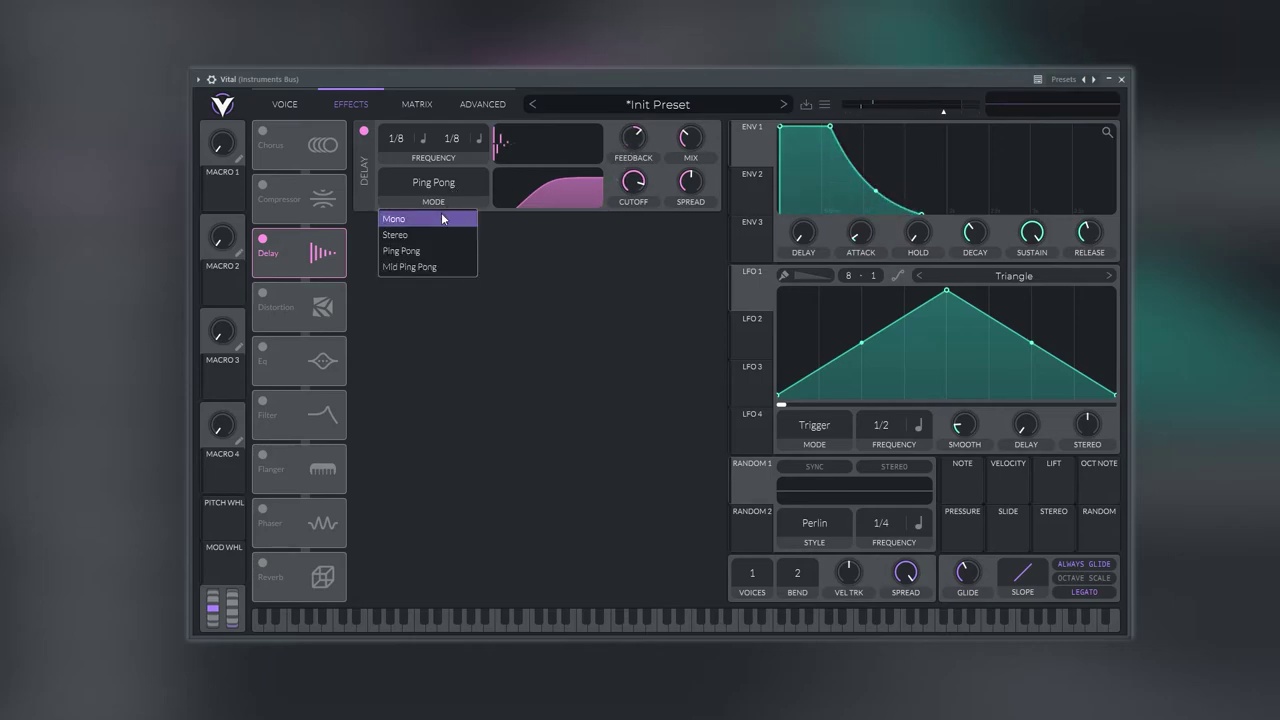
click(443, 219)
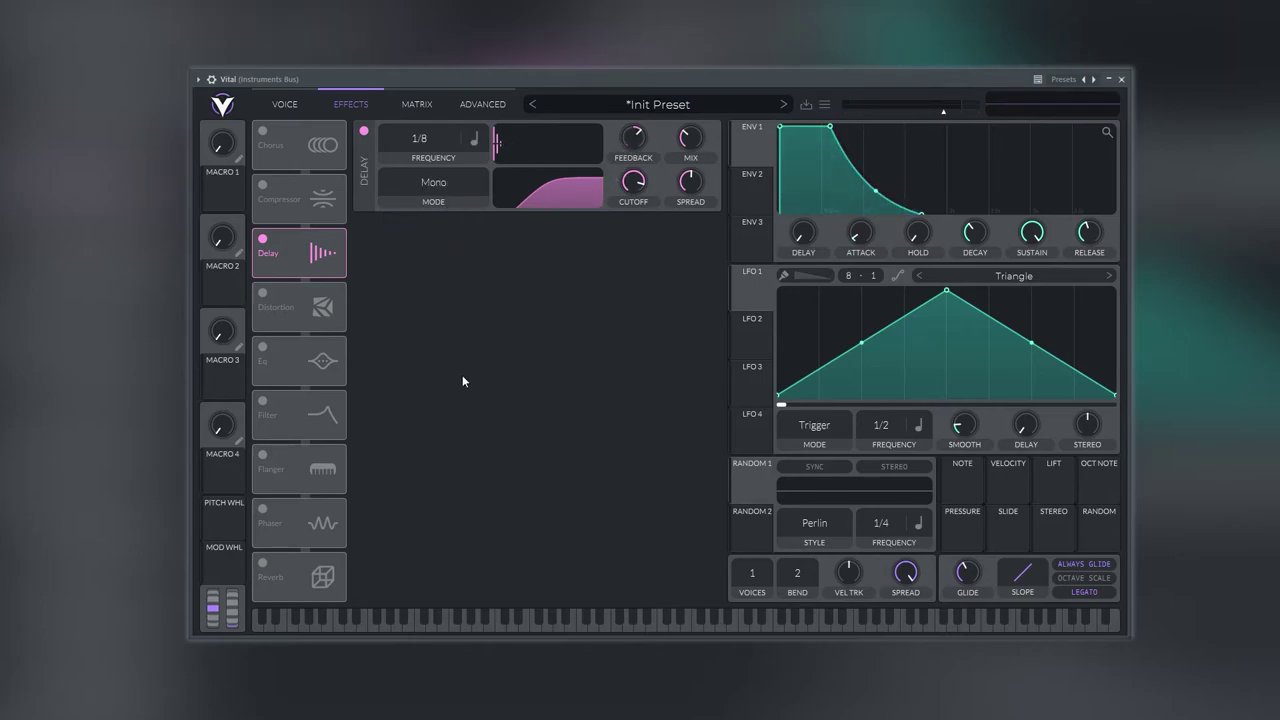
click(262, 131)
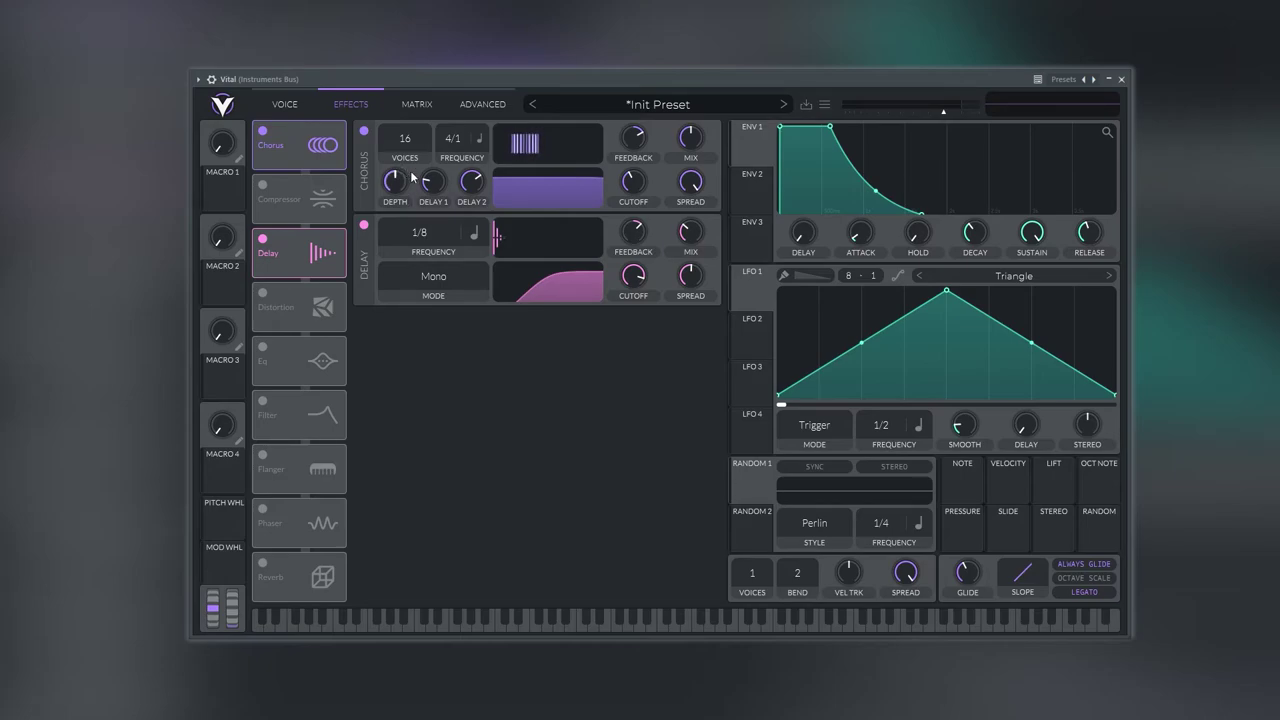
Drop the Chorus to 8 voices and reshape its filter curve to cut the low end
scroll(405, 140, down, 2)
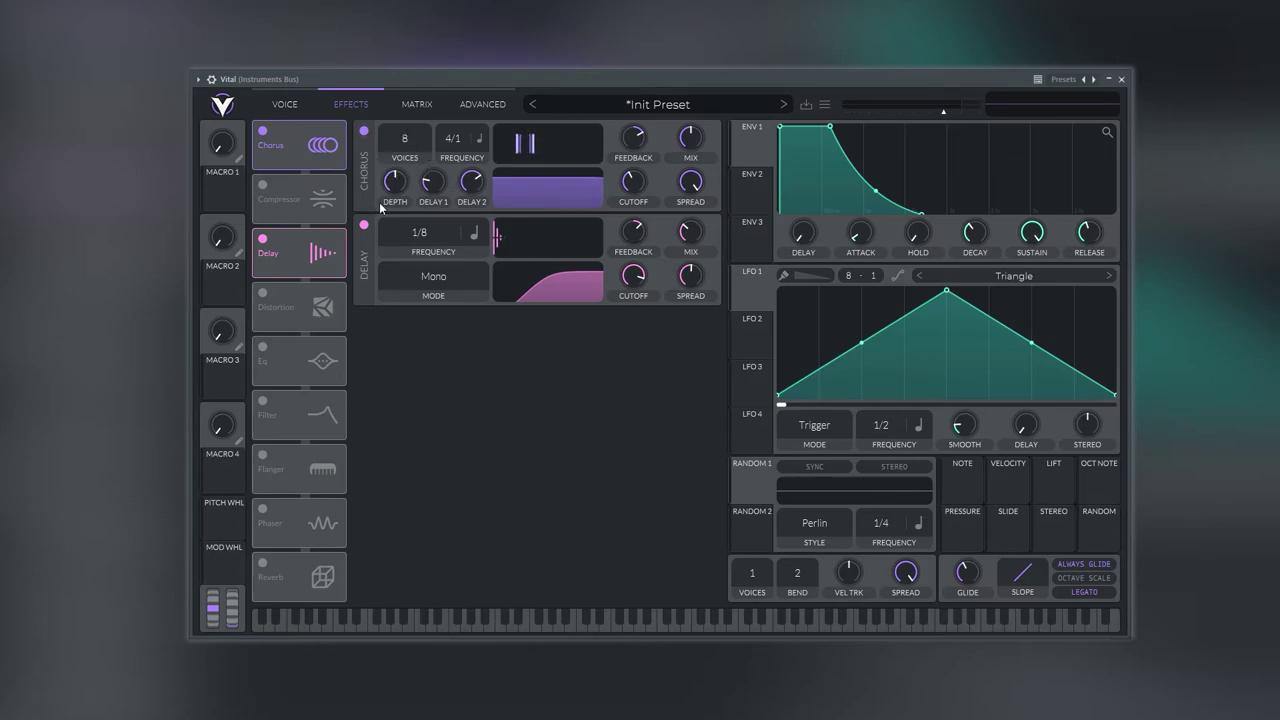
key(s)
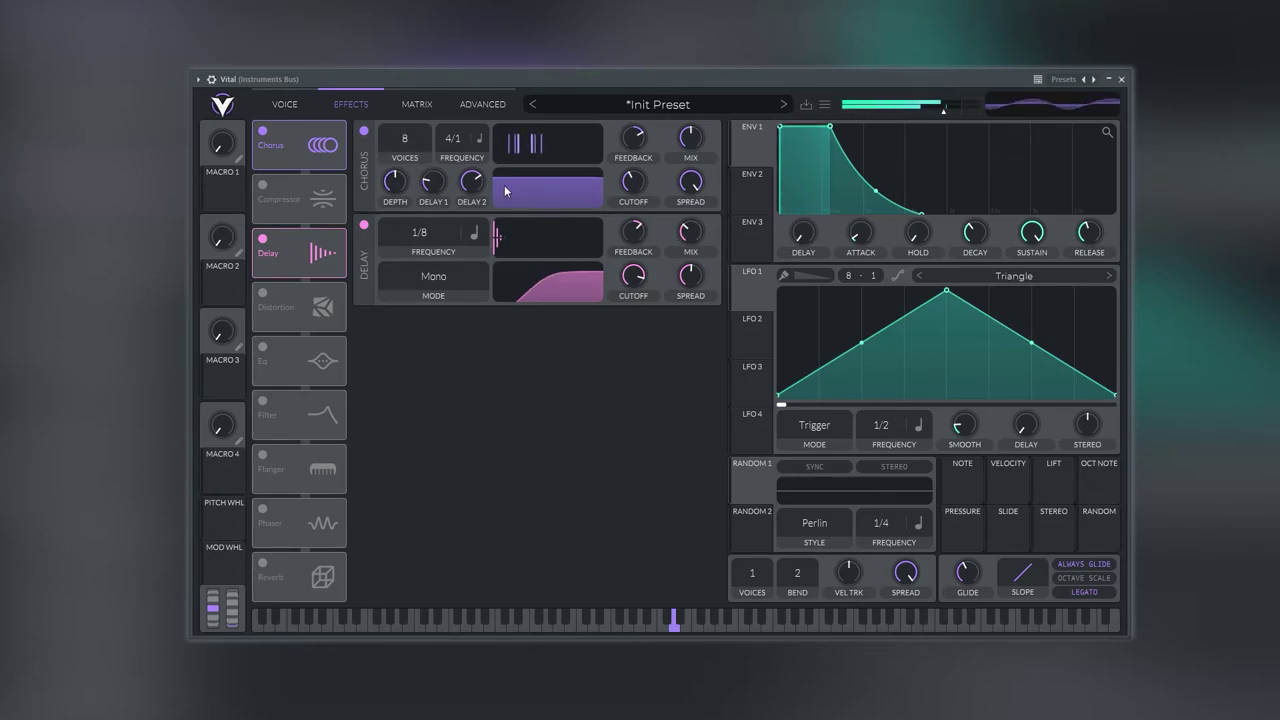
drag(509, 200, 609, 184)
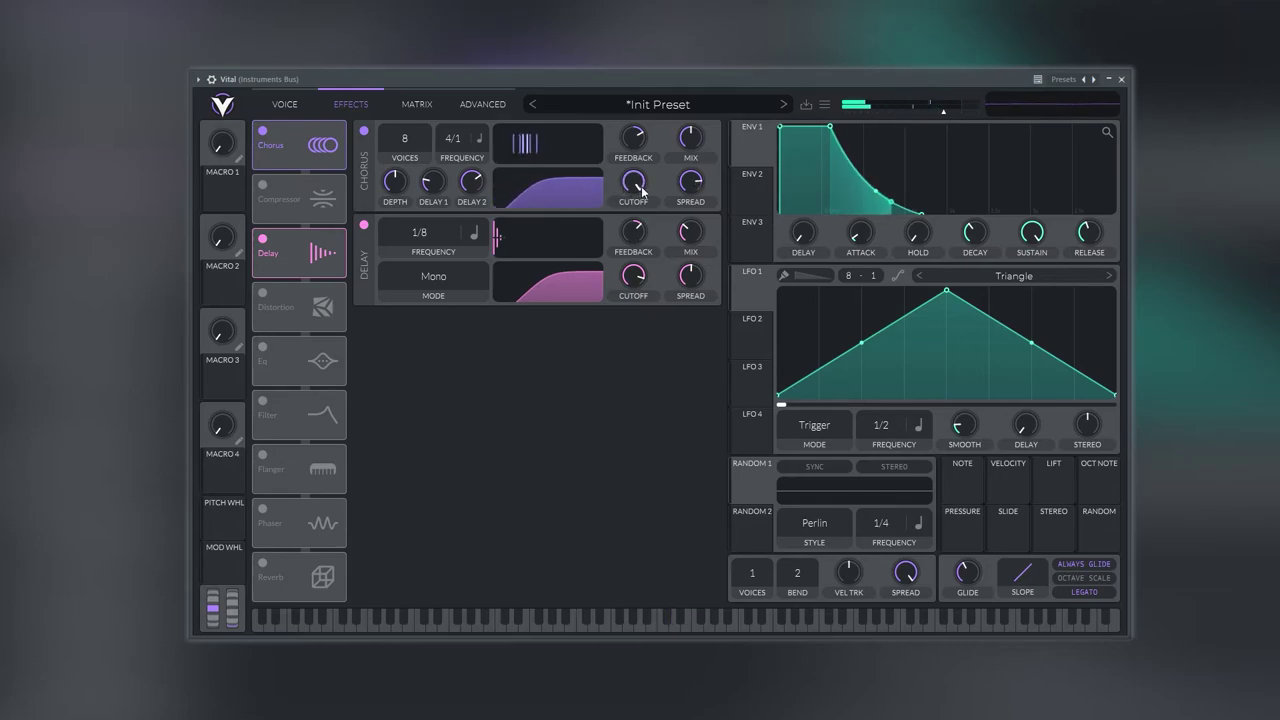
Compare the VOICE and EFFECTS pages, ending on the EFFECTS page
click(284, 104)
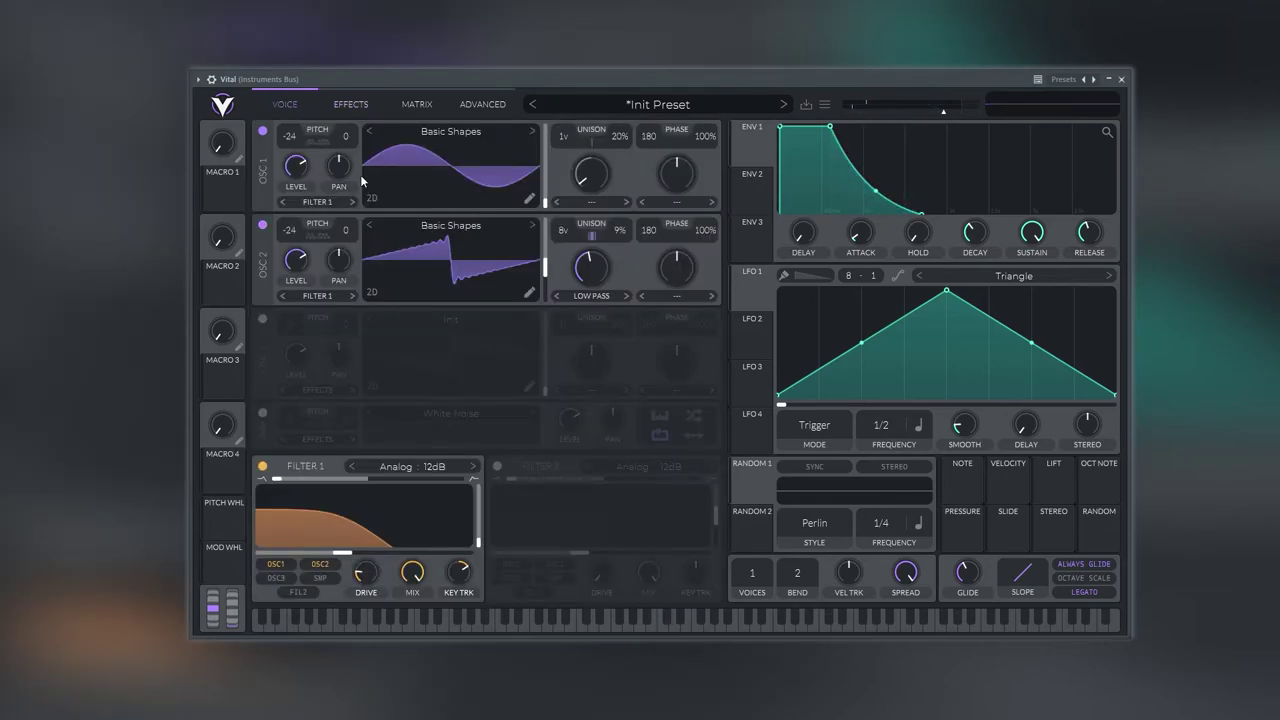
click(351, 104)
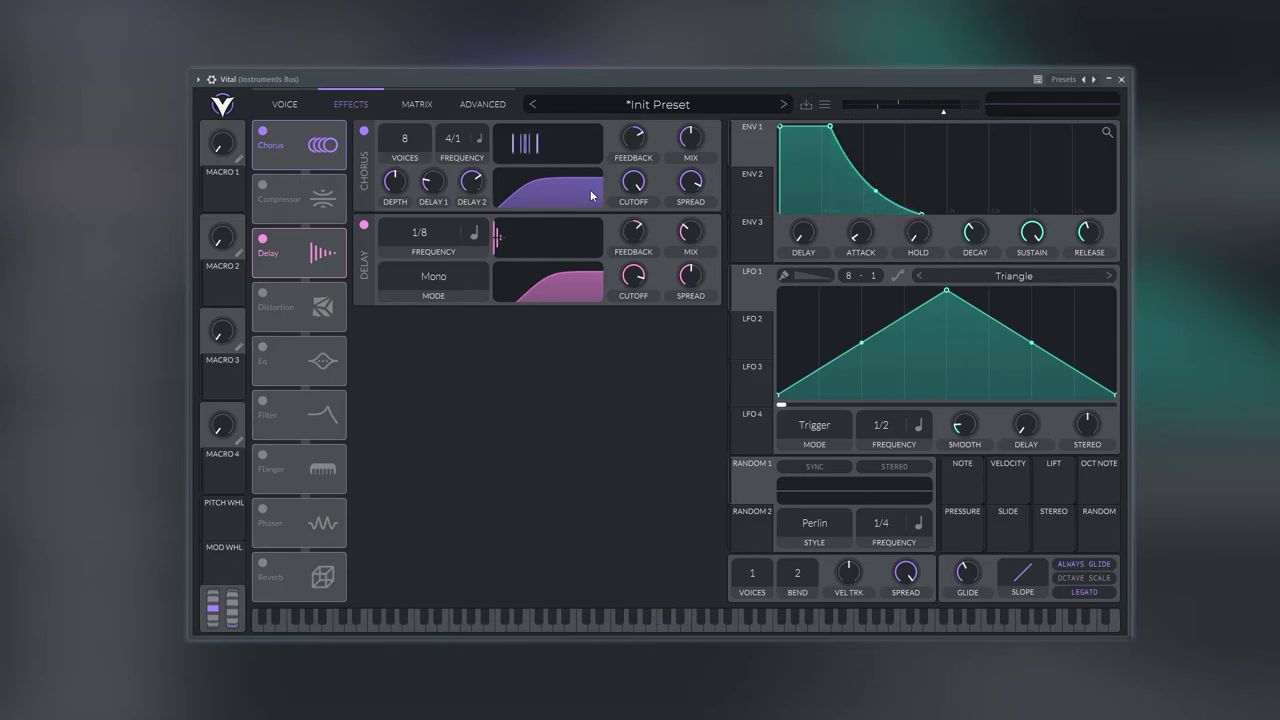
click(285, 104)
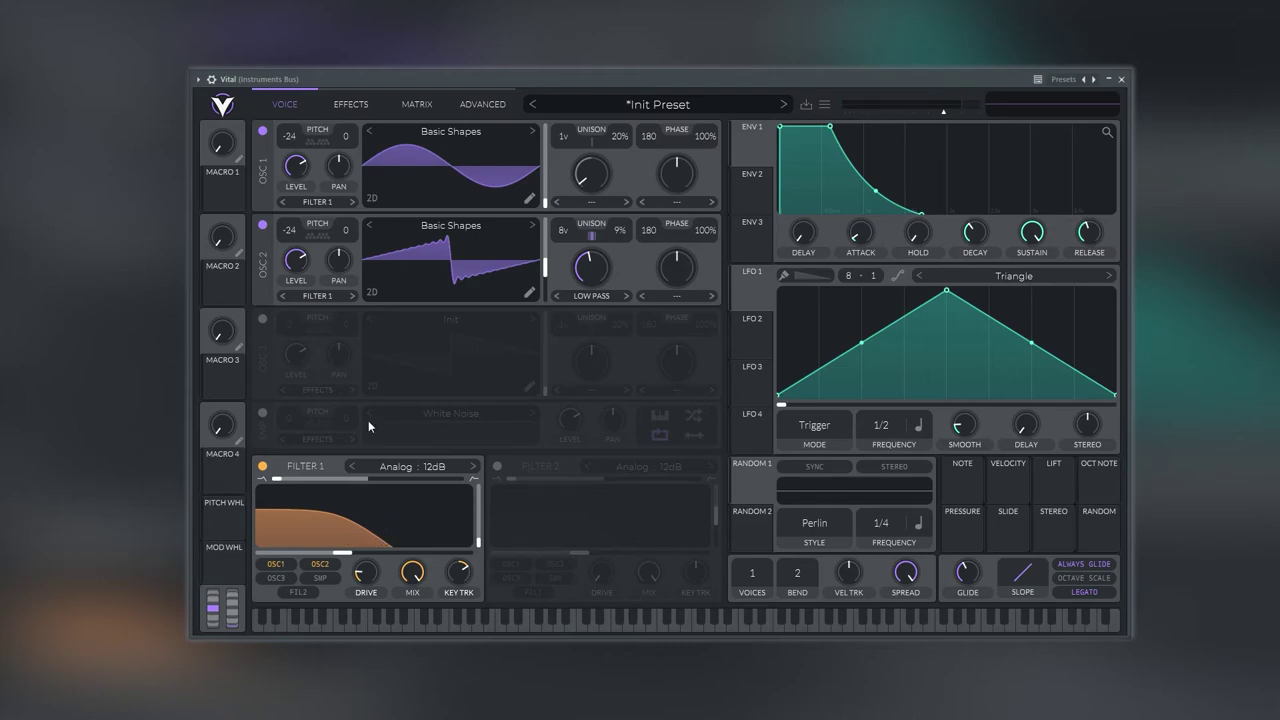
click(351, 104)
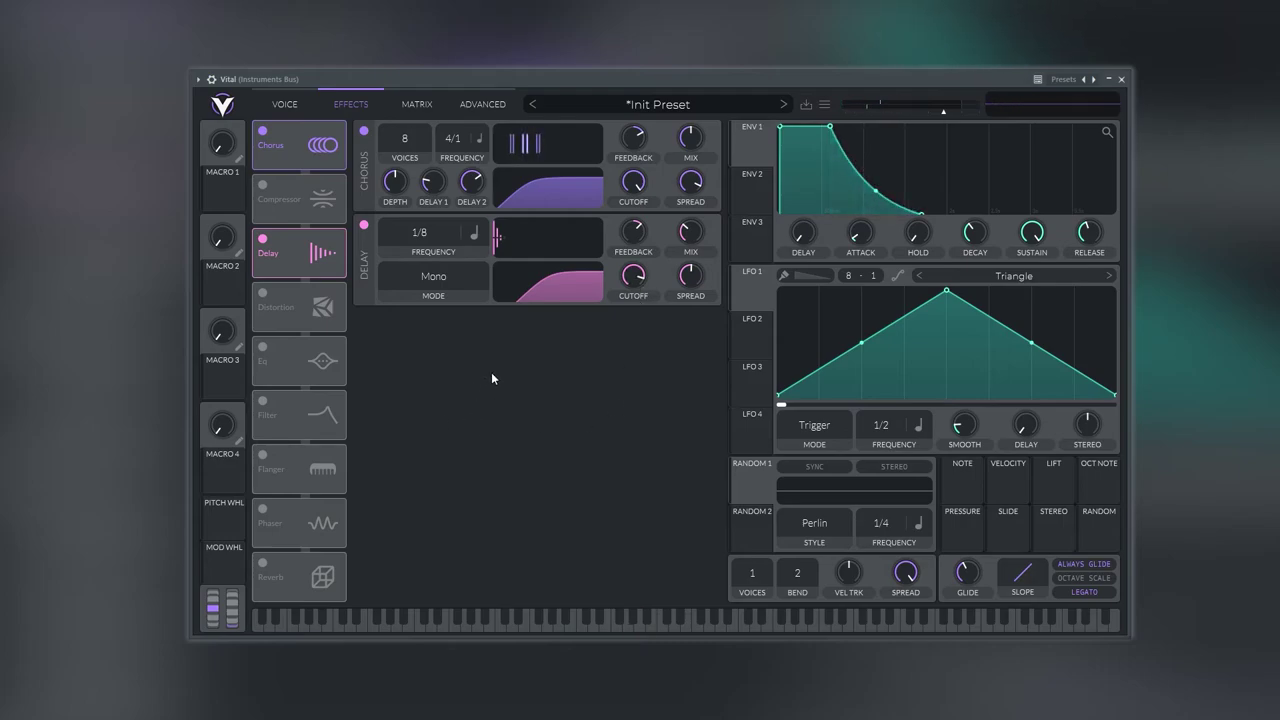
Switch on the Distortion effect, keeping its type on Soft Clip
click(294, 312)
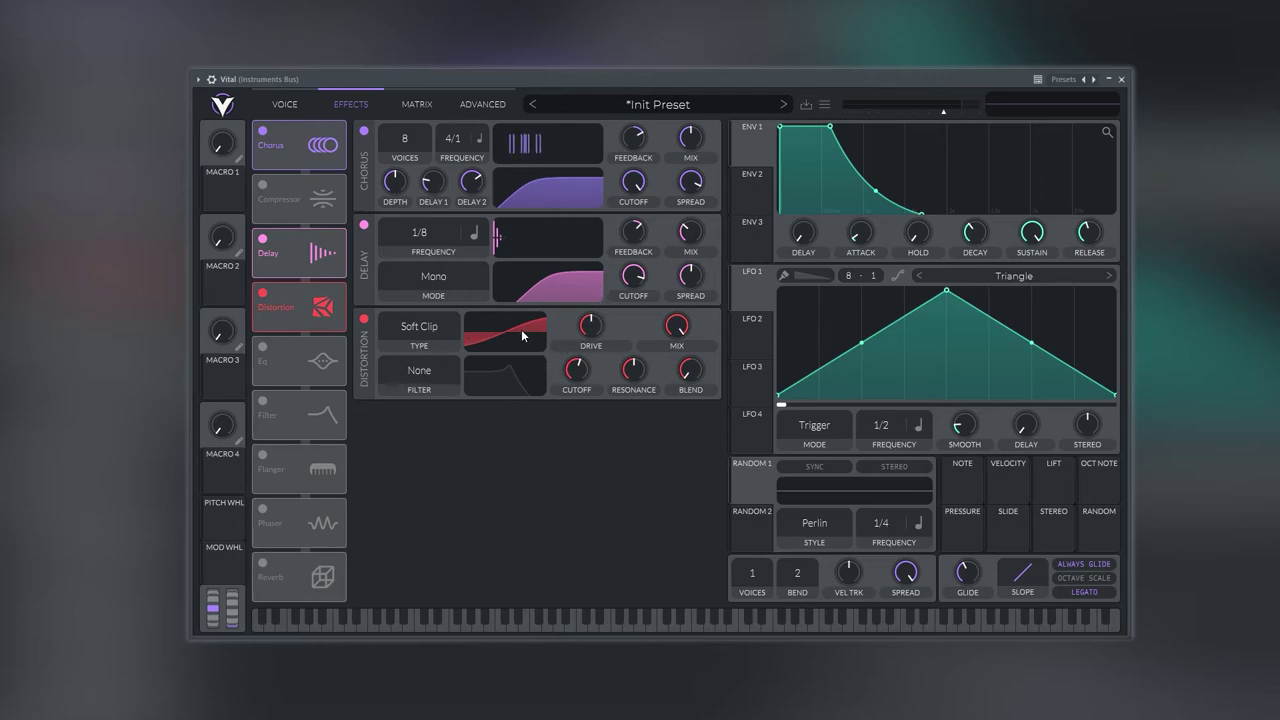
click(440, 327)
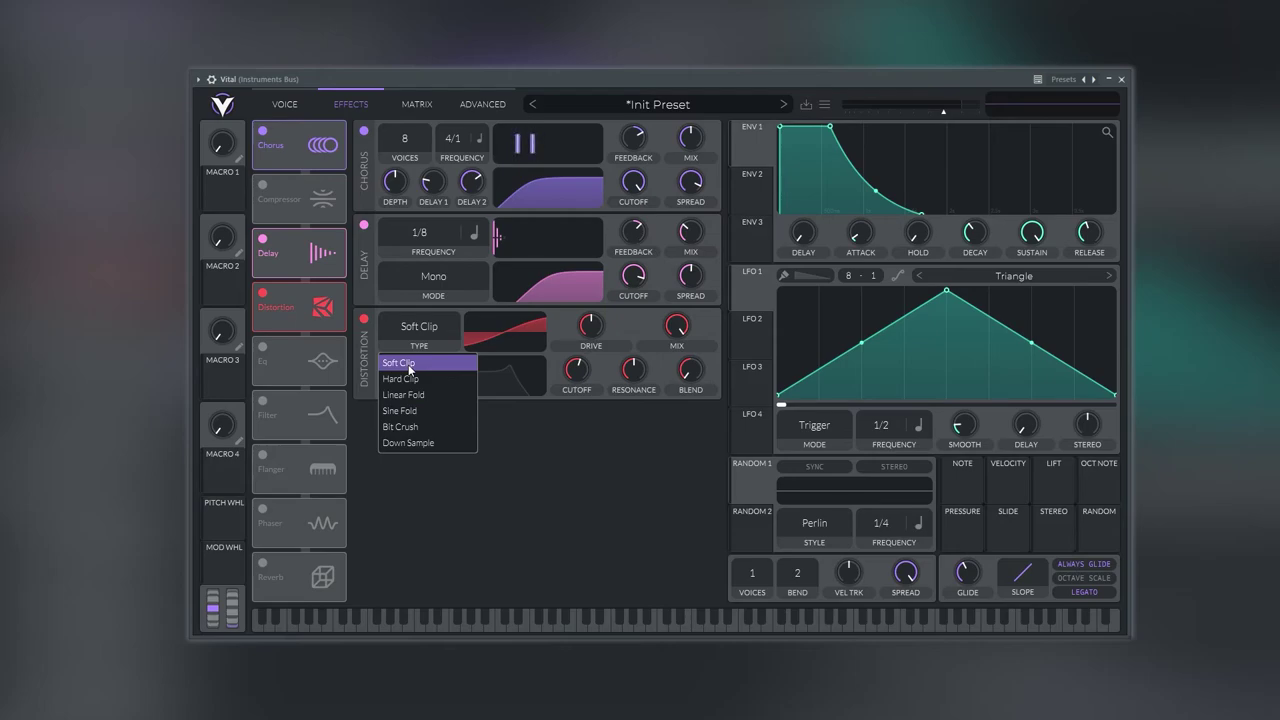
click(409, 363)
click(446, 327)
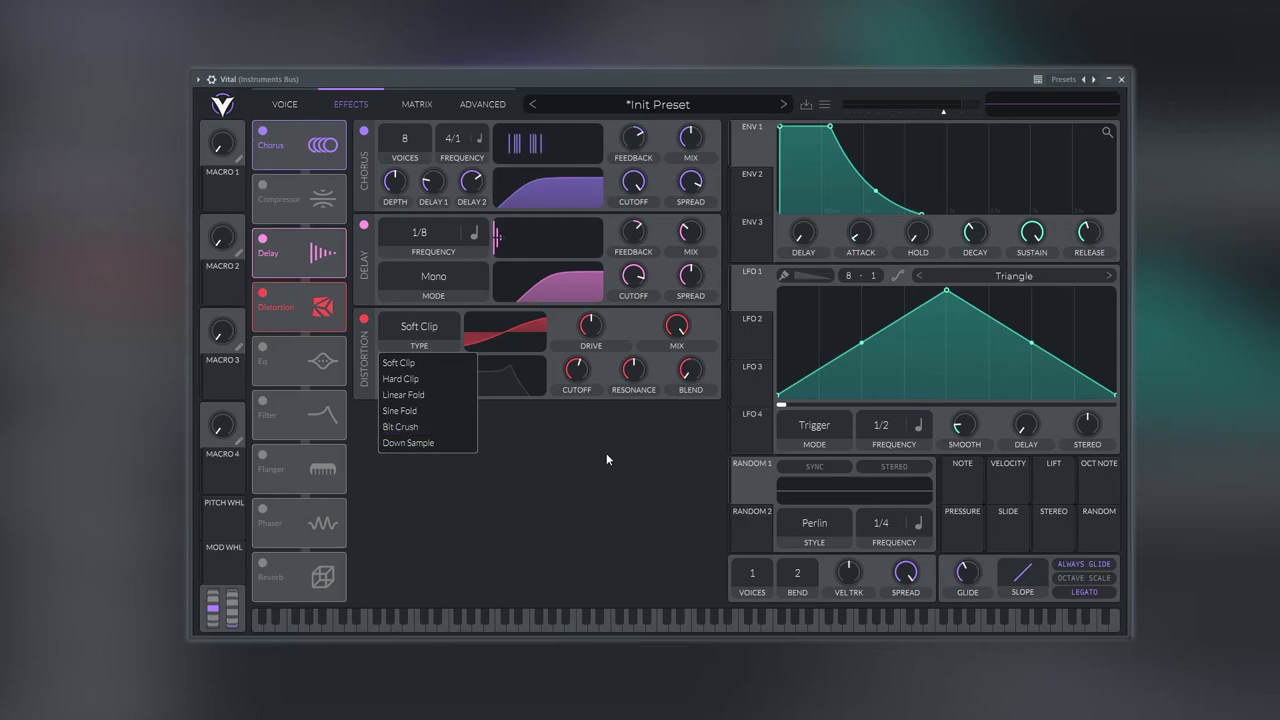
click(576, 452)
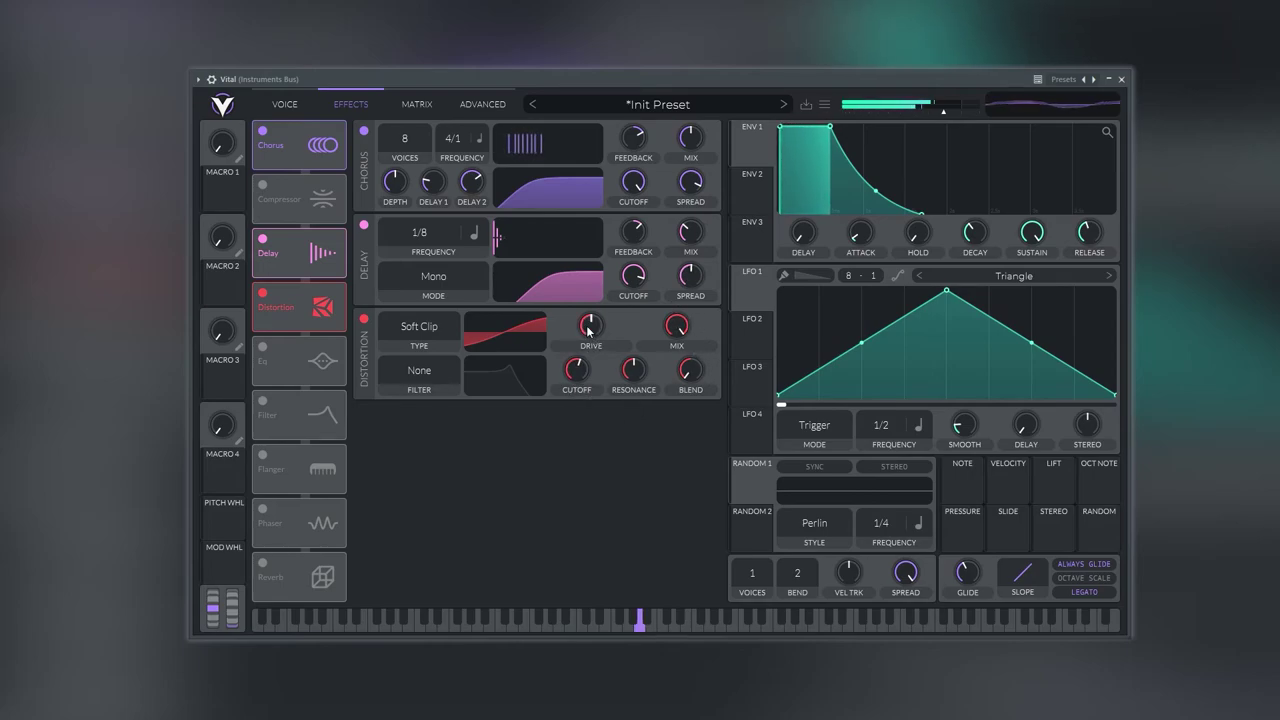
Set the distortion filter placement to Post
mouse_move(582, 321)
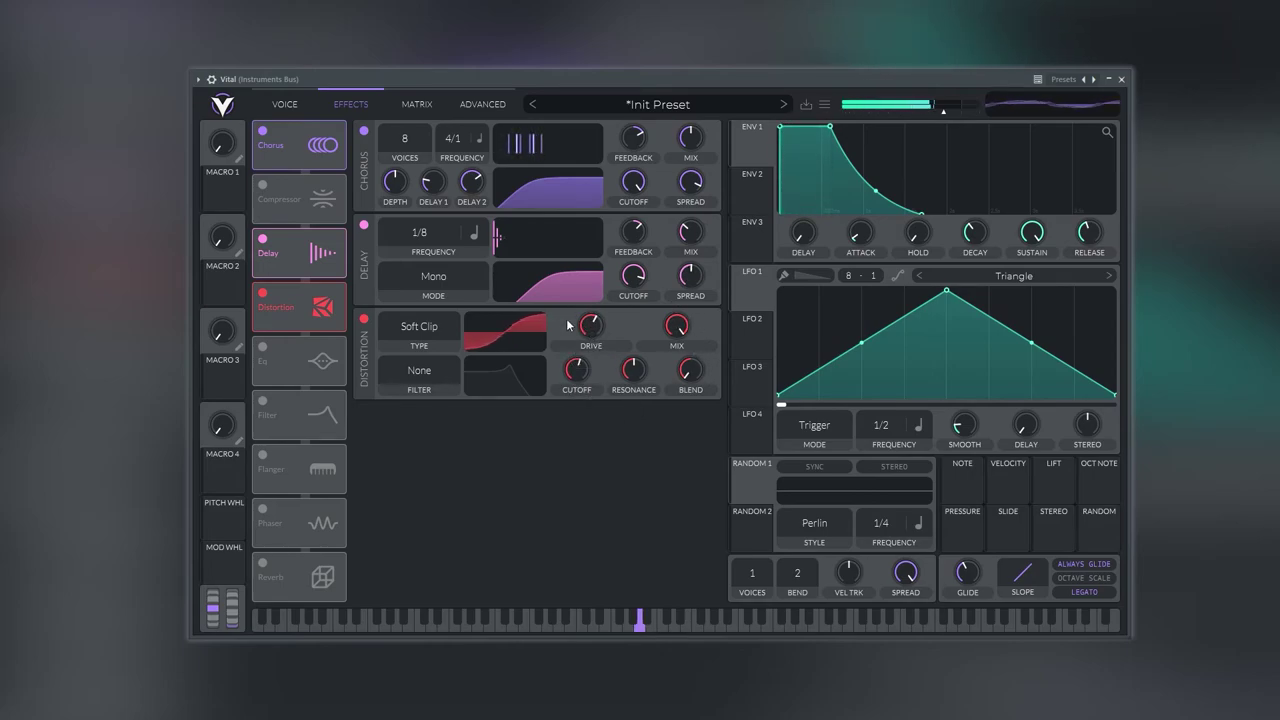
mouse_move(680, 345)
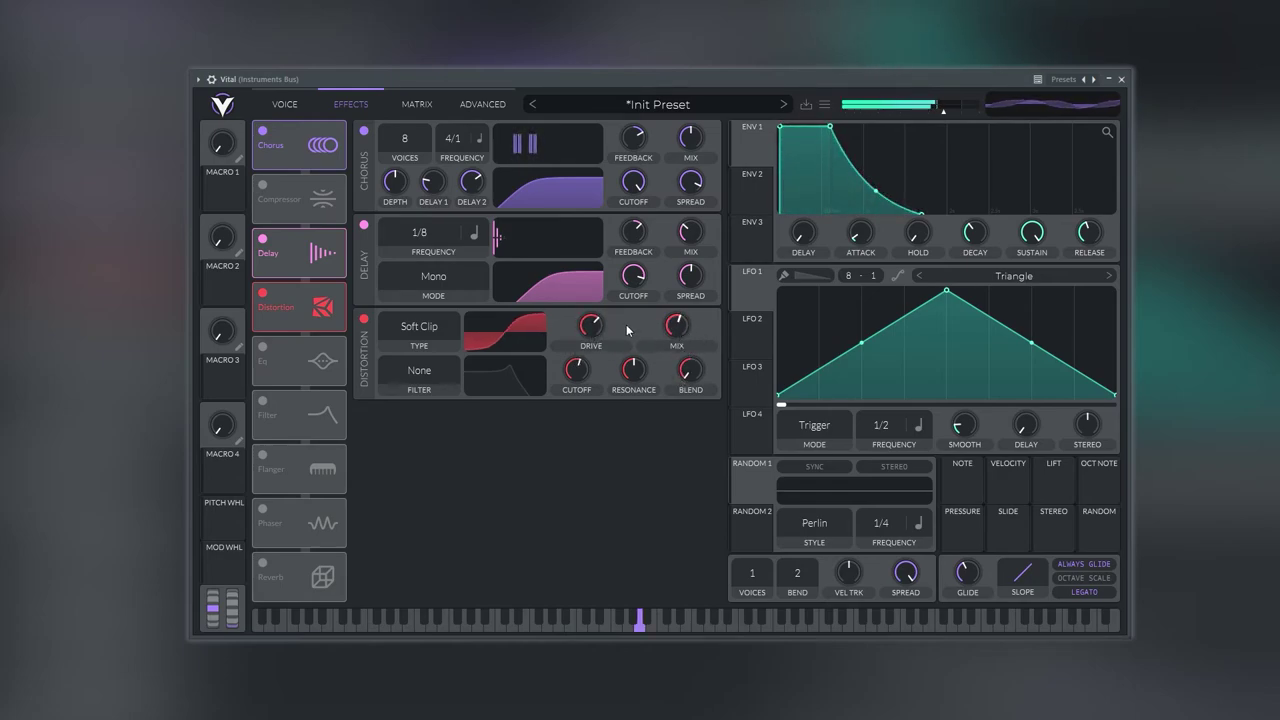
click(425, 375)
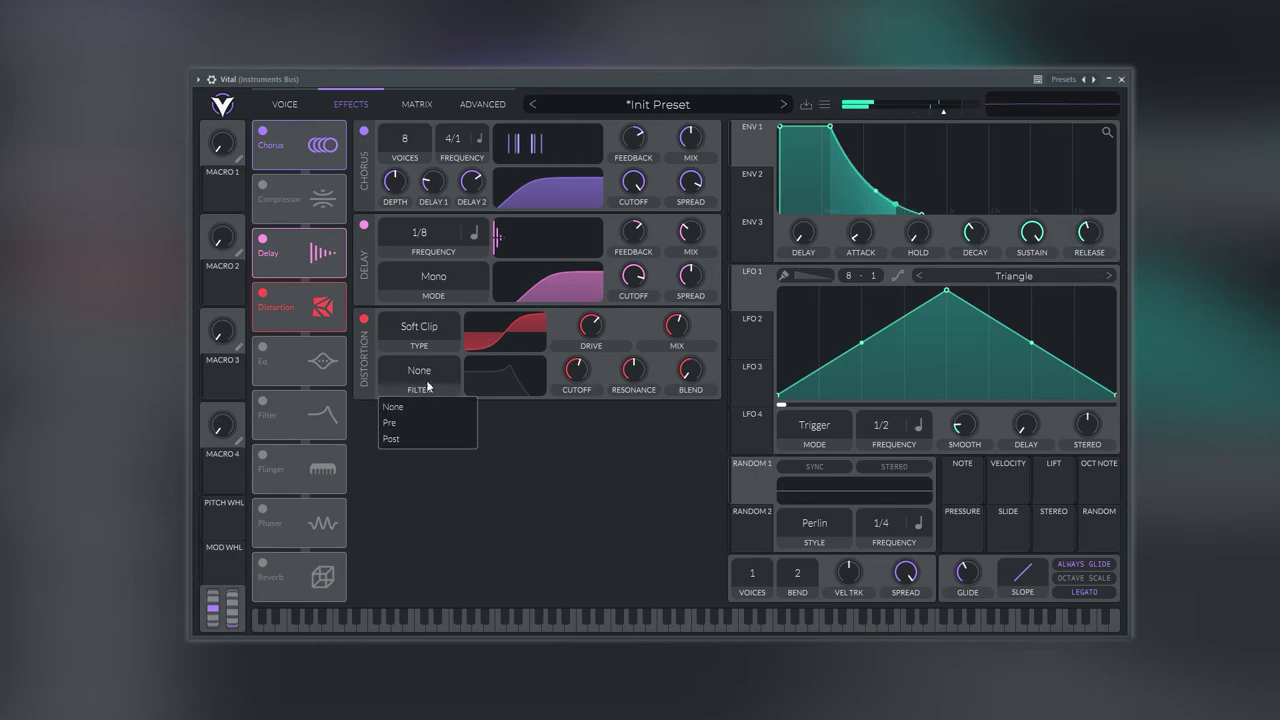
click(416, 439)
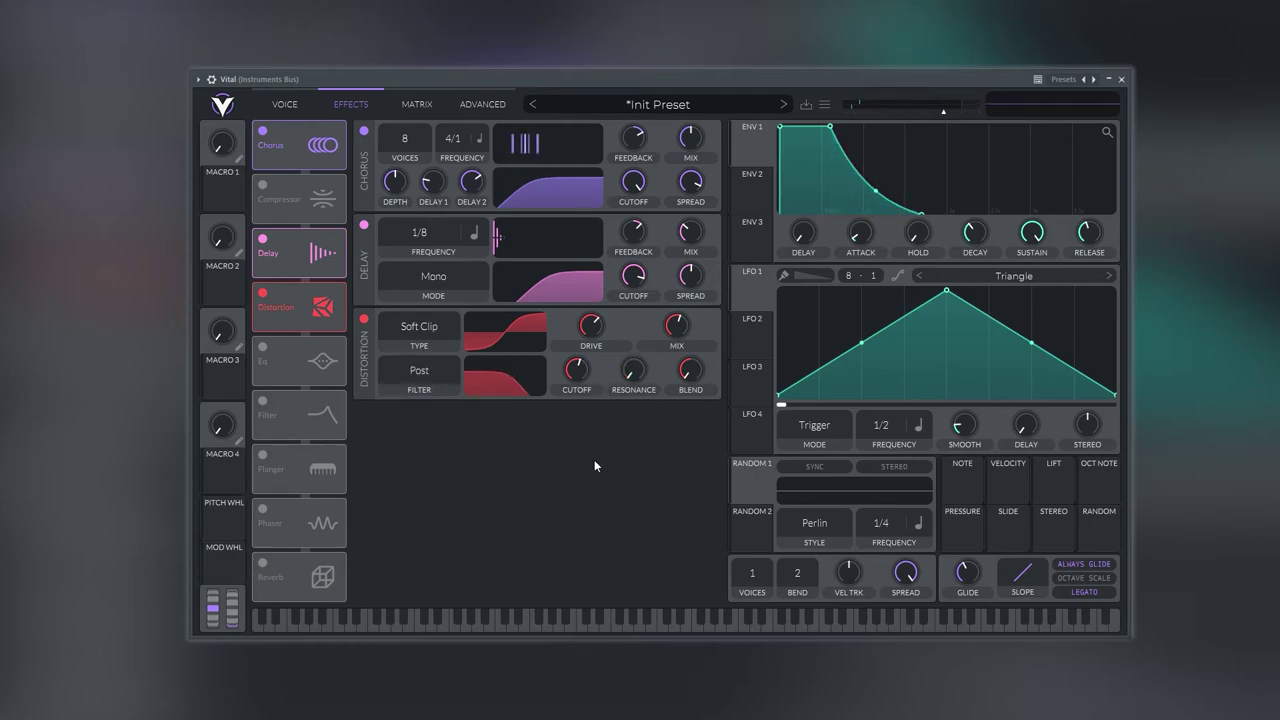
mouse_move(578, 385)
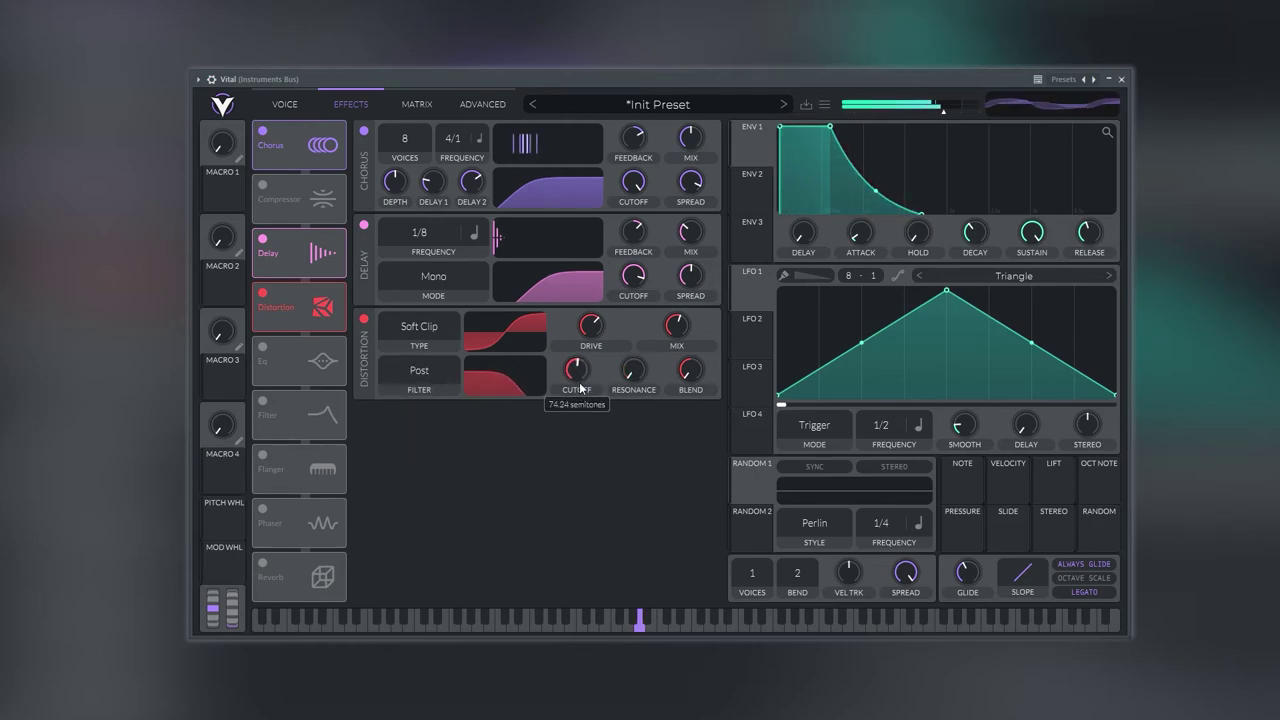
Compare the VOICE and EFFECTS pages, ending back on EFFECTS
click(292, 108)
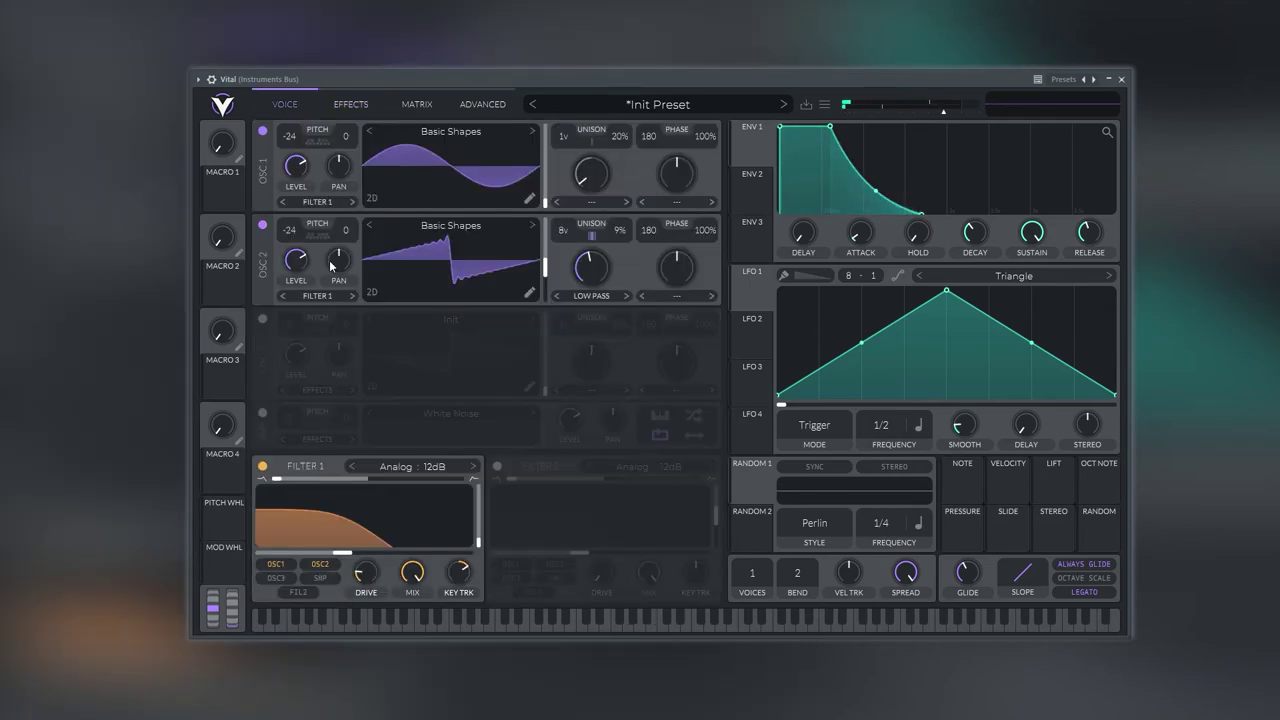
click(360, 104)
mouse_move(578, 378)
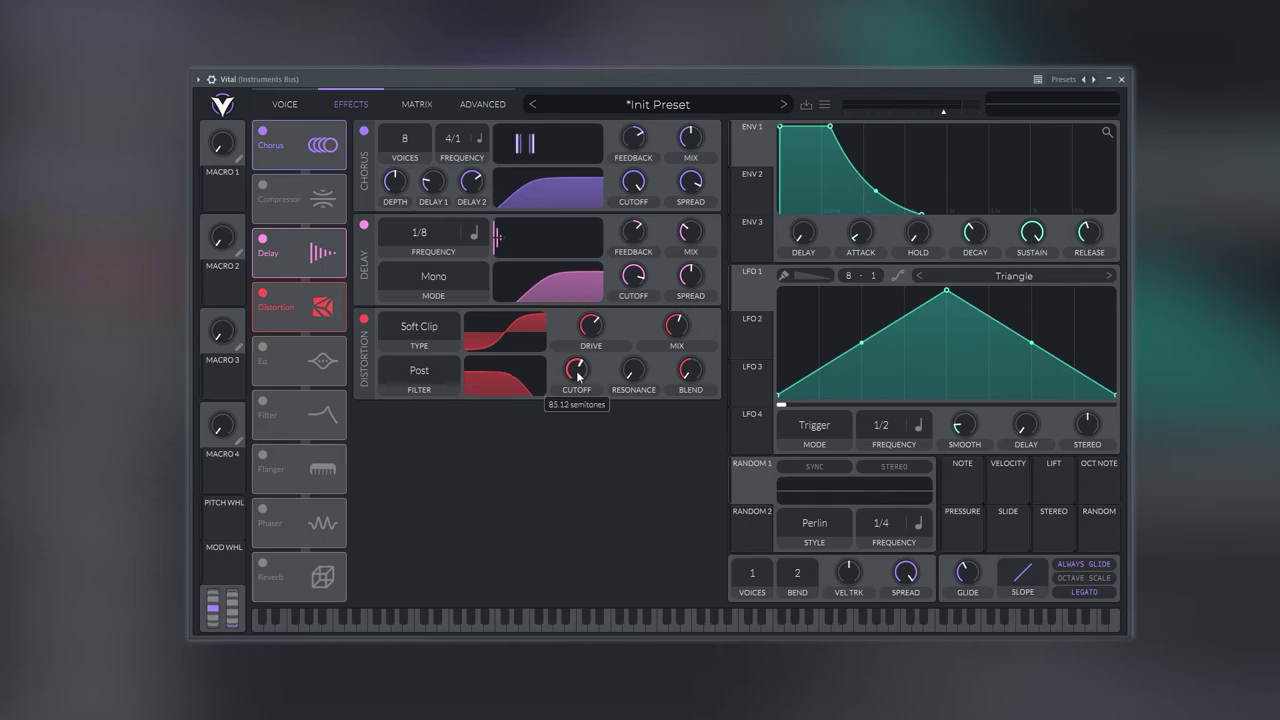
click(286, 110)
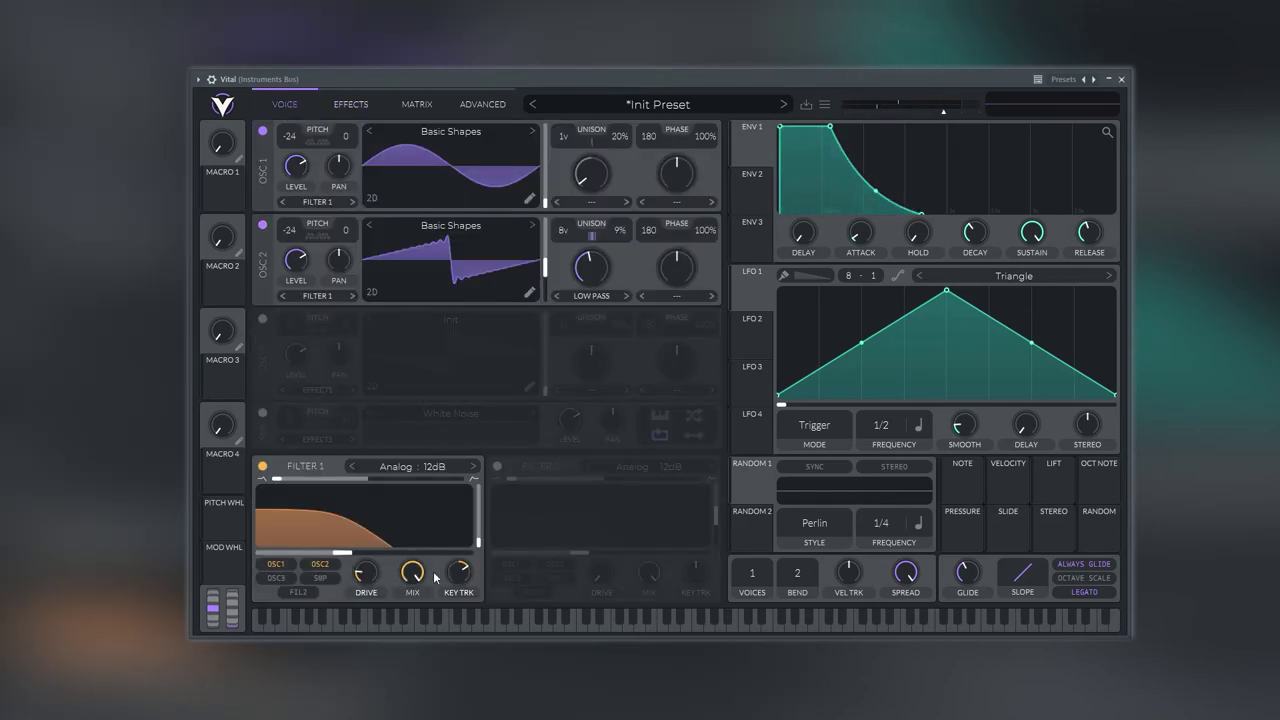
click(362, 110)
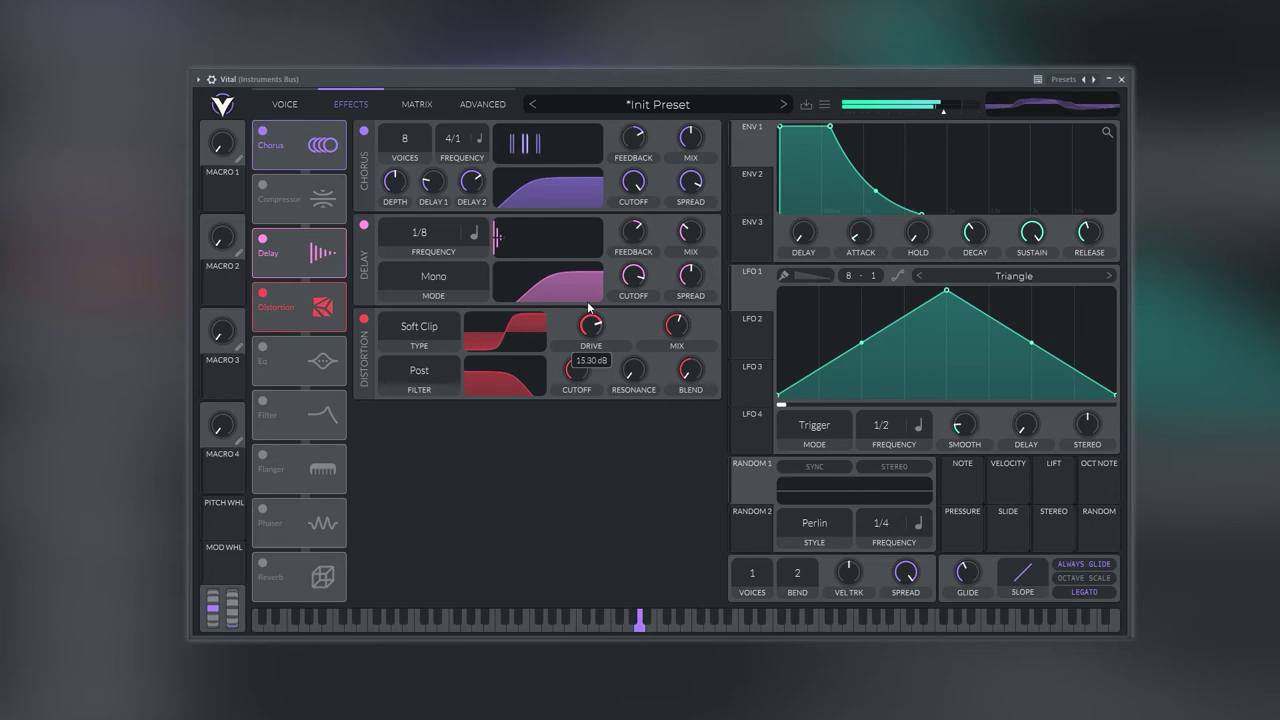
Lower the distortion drive to 4.5 dB and return to the VOICE page
drag(588, 305, 588, 314)
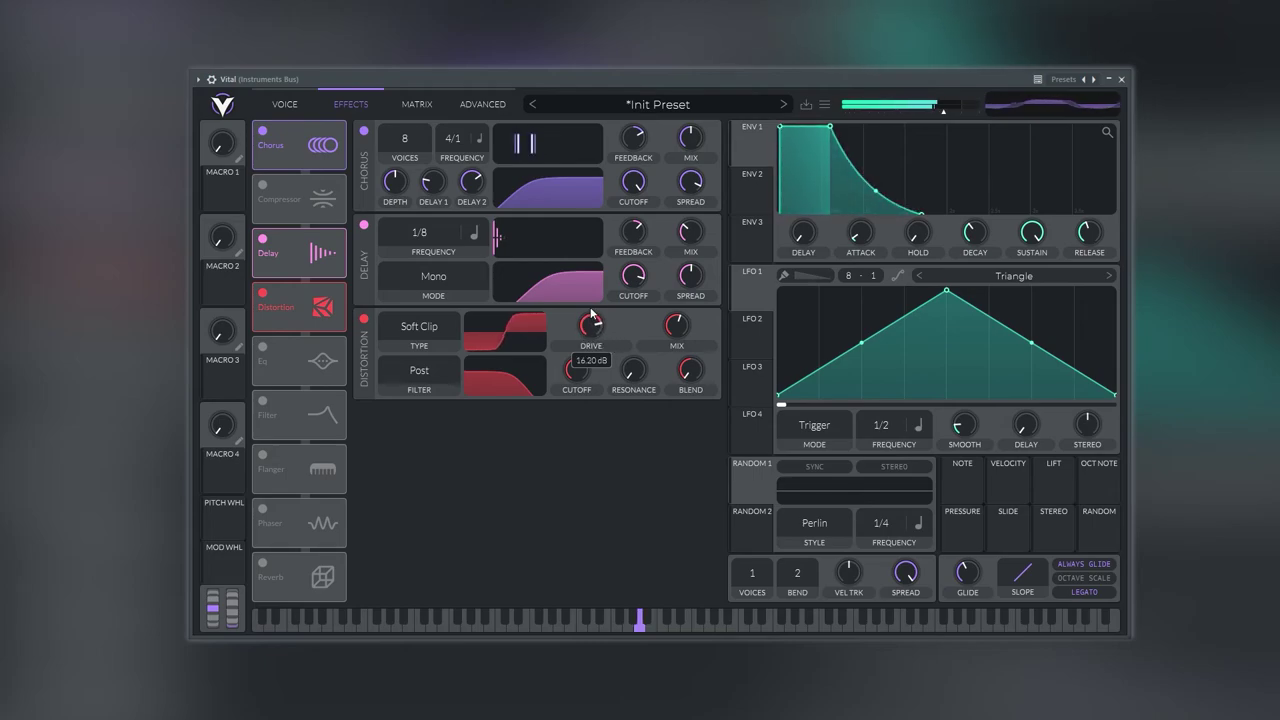
drag(592, 330, 590, 354)
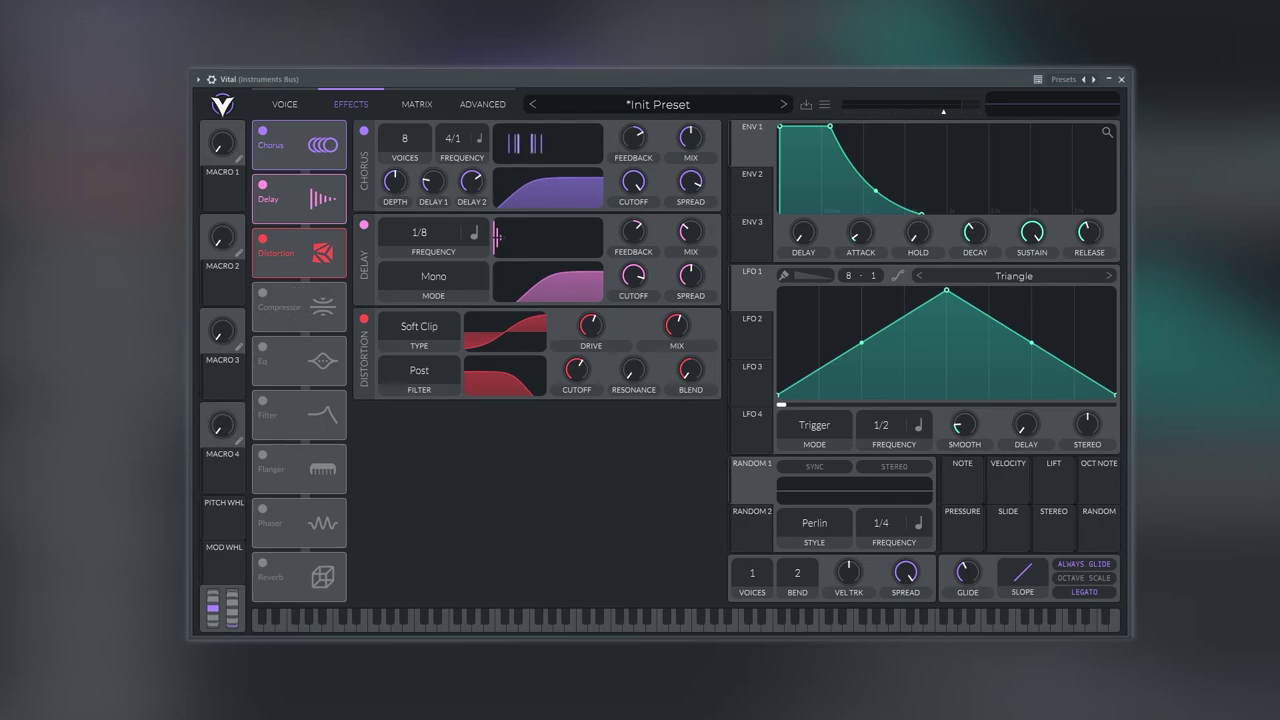
click(287, 104)
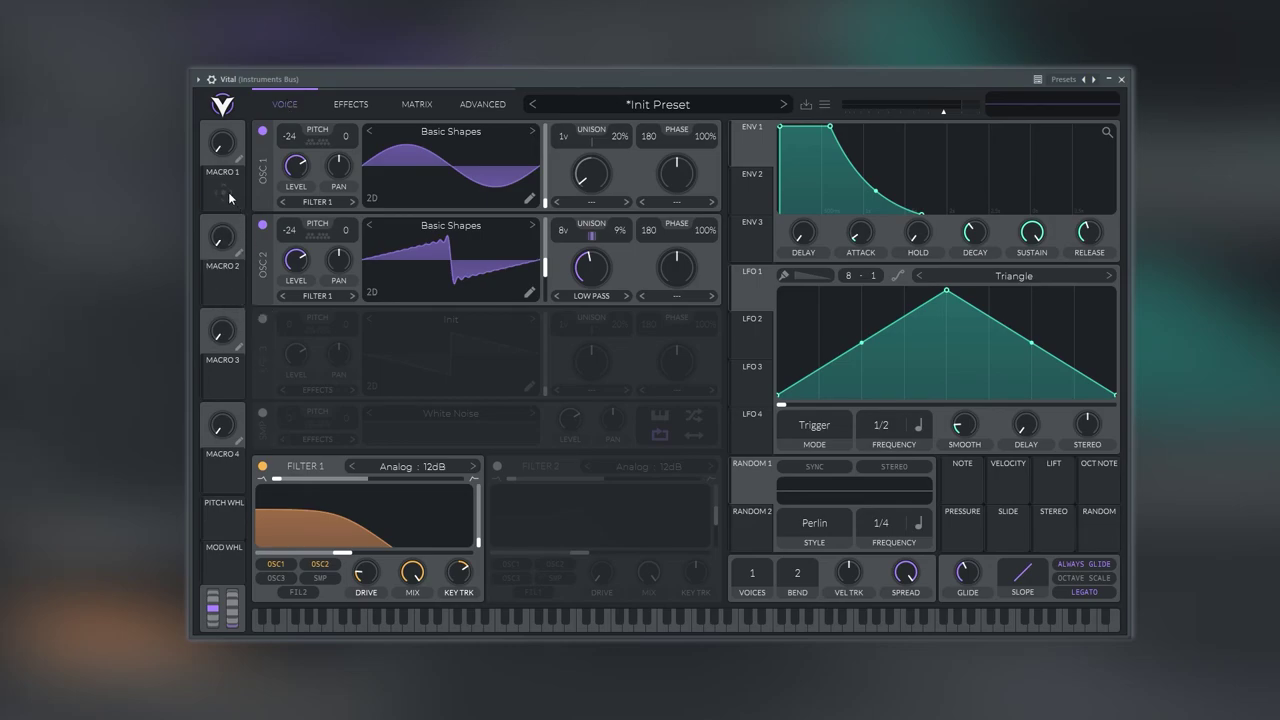
Route LFO 1 to the Filter 1 cutoff and load the Factory Sin shape
drag(757, 297, 345, 528)
click(1109, 276)
click(1109, 276)
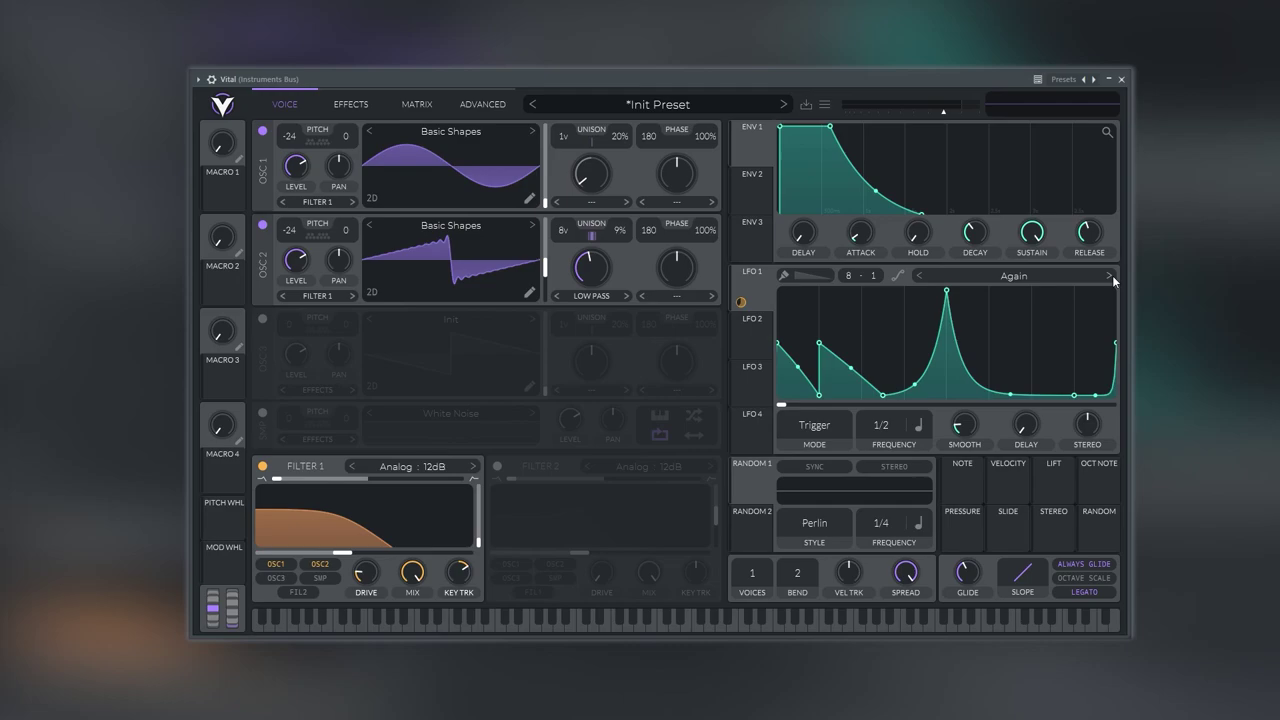
click(1109, 276)
click(1014, 276)
click(852, 164)
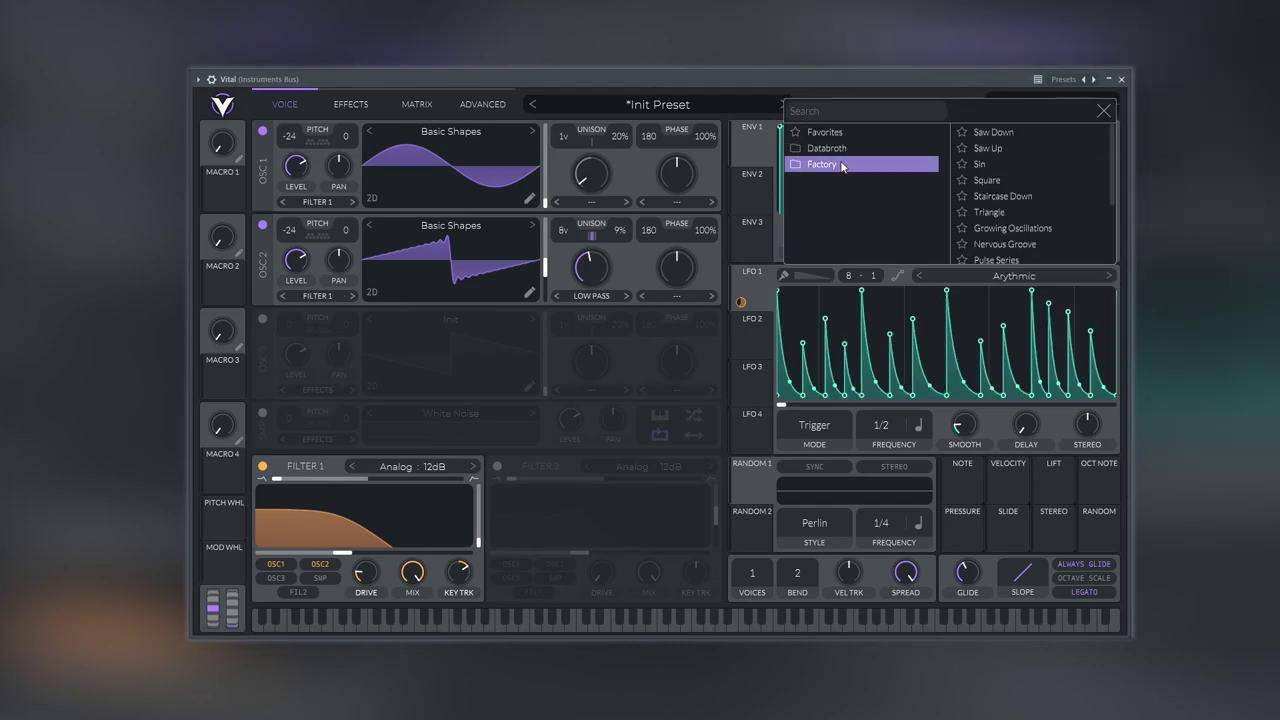
click(999, 166)
click(1050, 278)
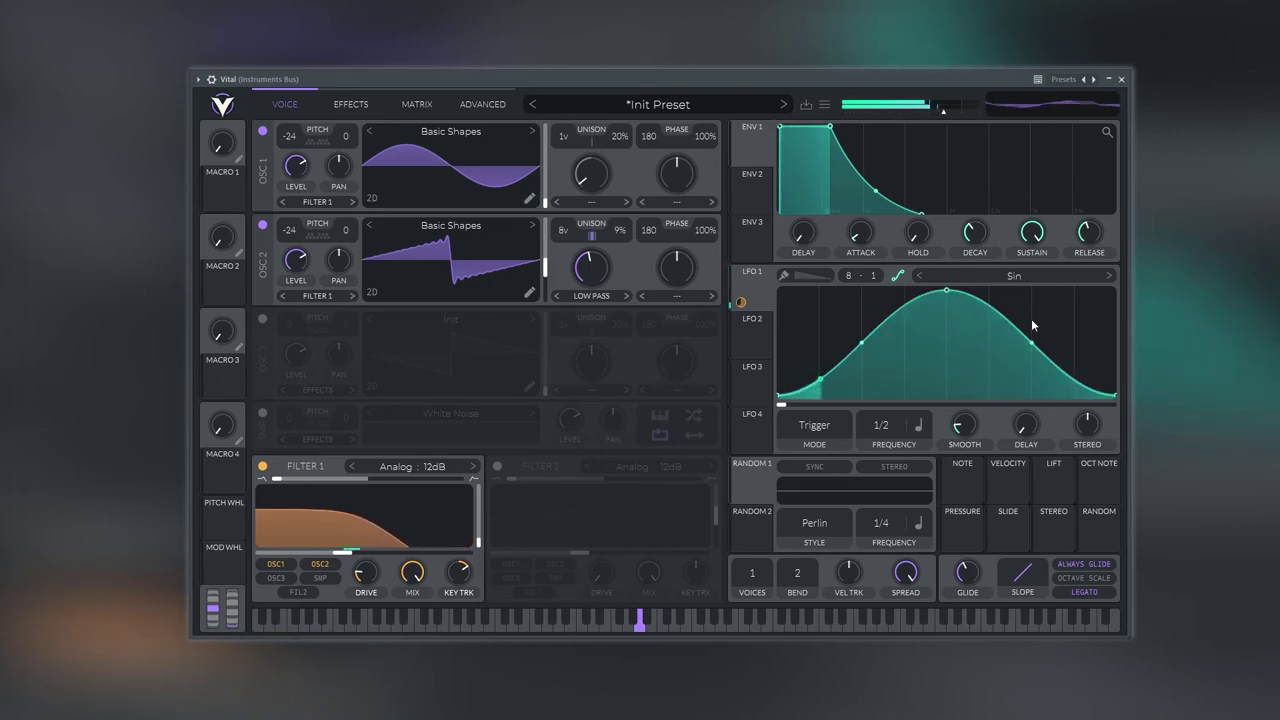
Set the LFO 1 frequency to 2/1 and pull the sine peak down into a lower hump
mouse_move(741, 303)
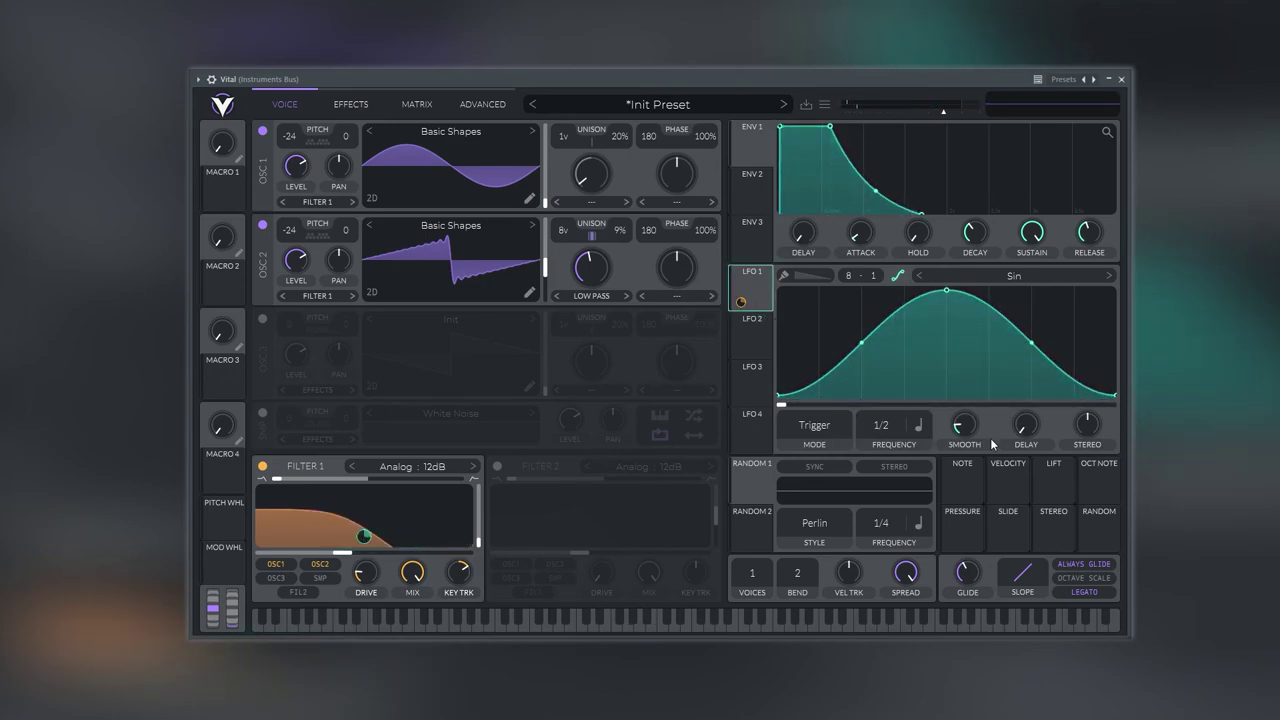
drag(867, 427, 877, 416)
drag(885, 478, 886, 502)
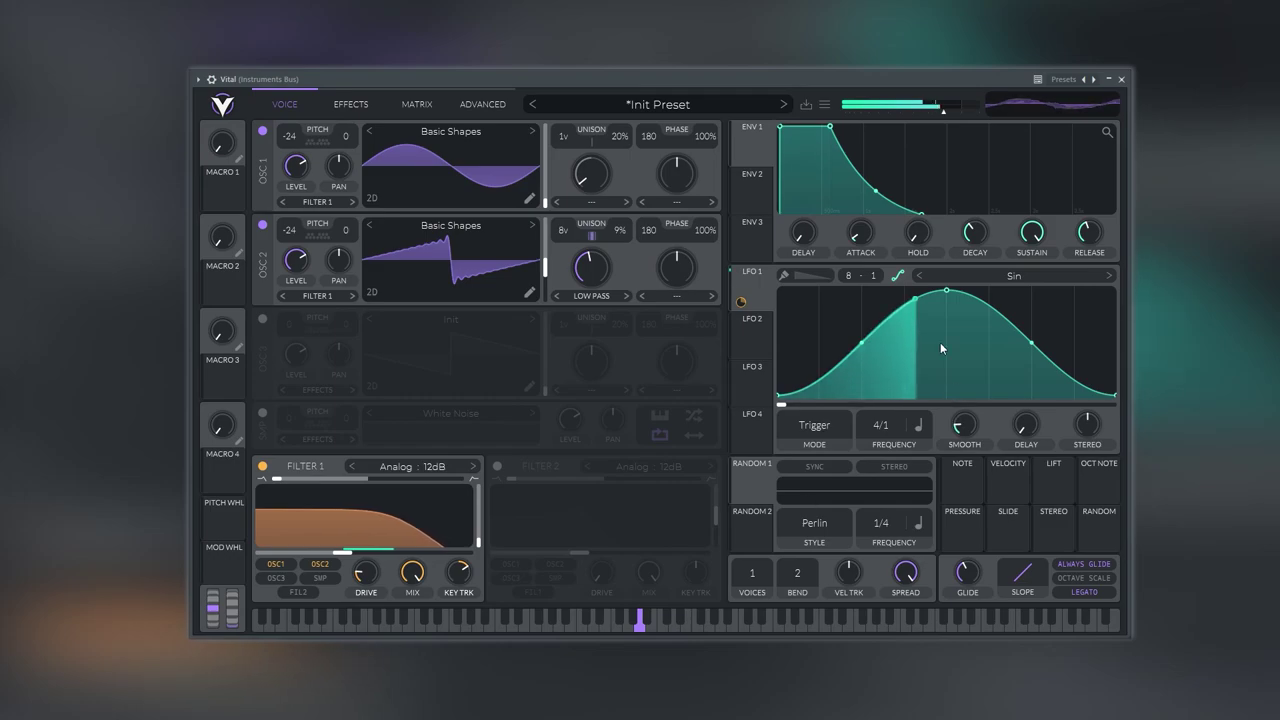
mouse_move(740, 302)
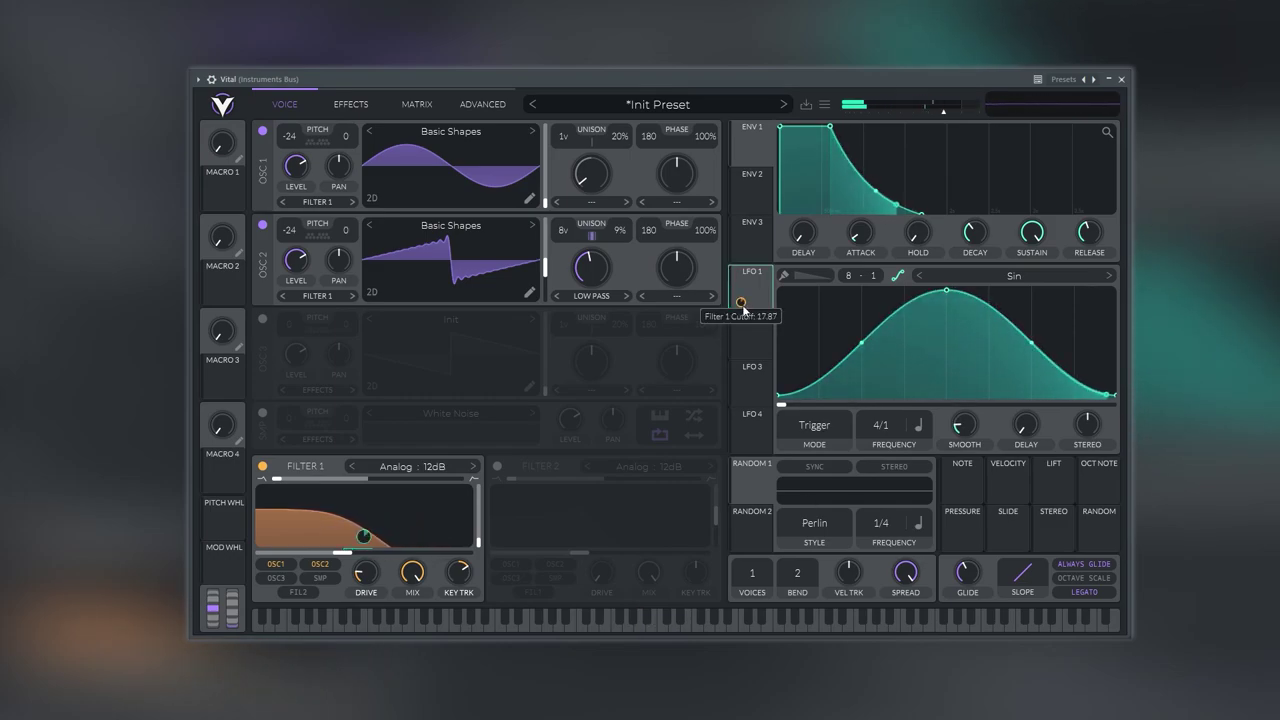
right_click(358, 522)
click(410, 566)
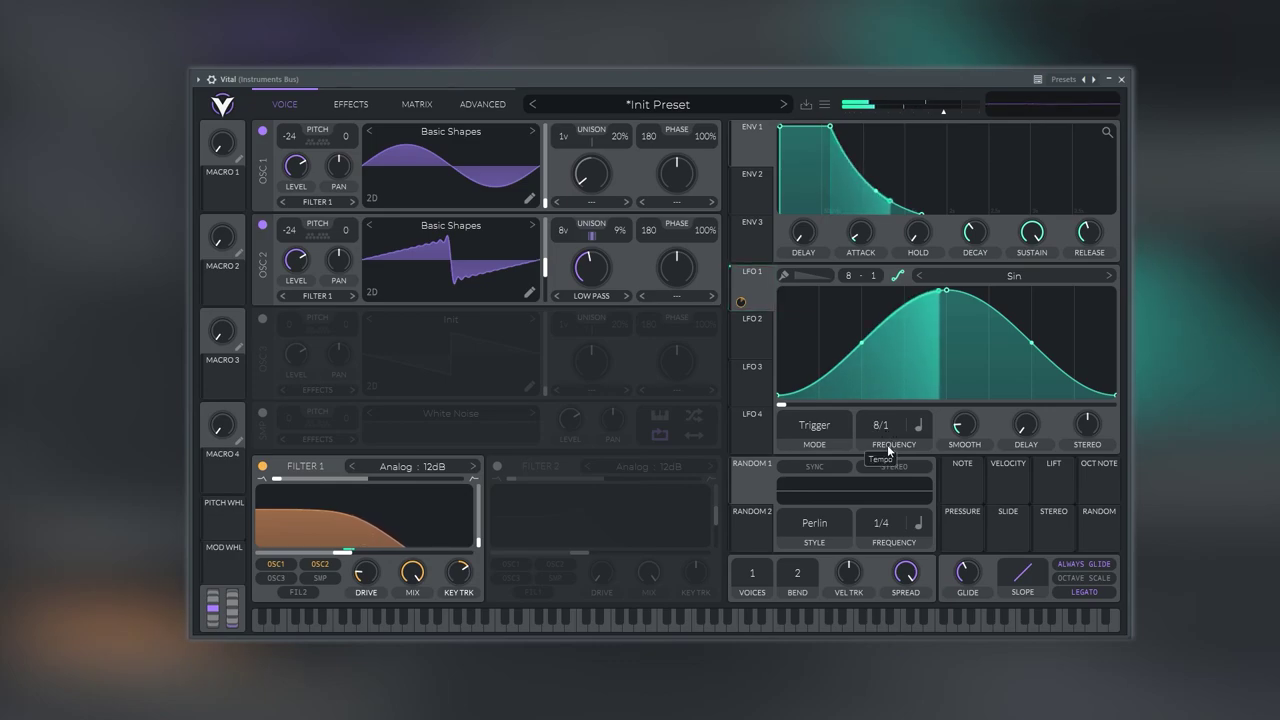
drag(888, 437, 893, 420)
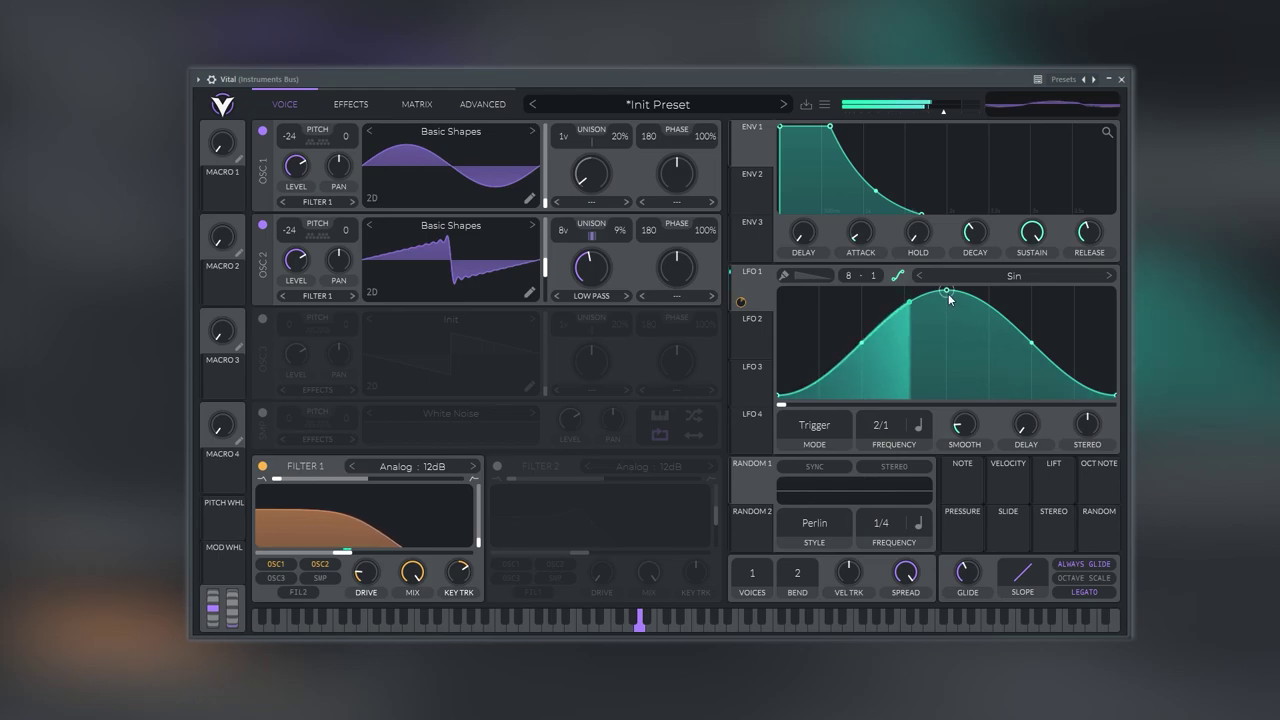
drag(946, 291, 953, 363)
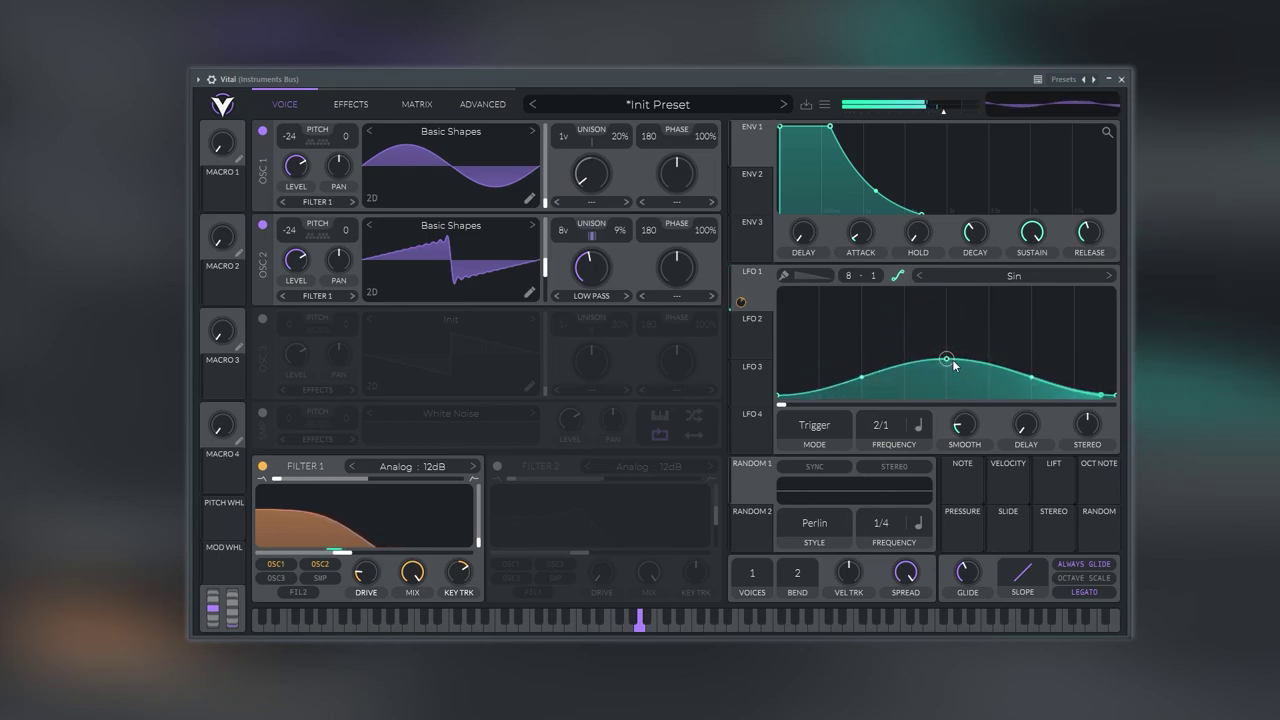